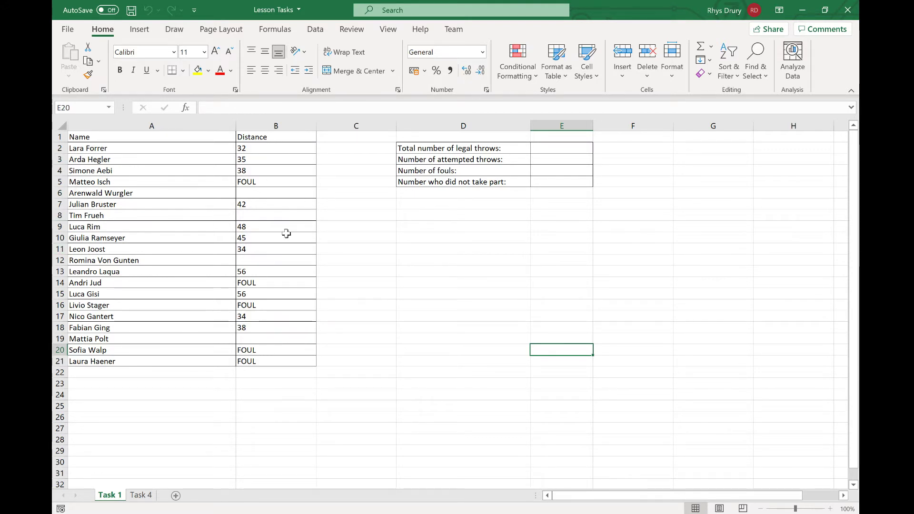
Review the distance entries in B2:B21, including the FOUL and blank ones.
left_click(280, 190)
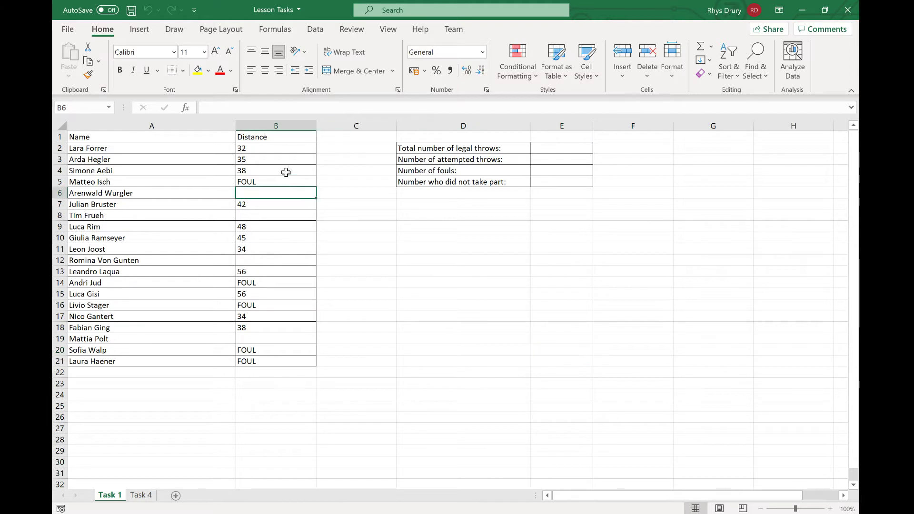
left_click(287, 170)
left_click(286, 183)
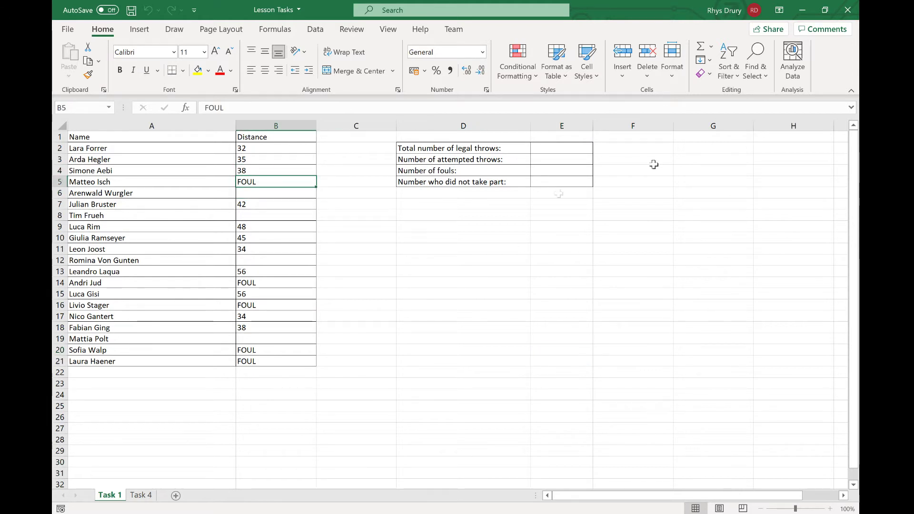
left_click(571, 148)
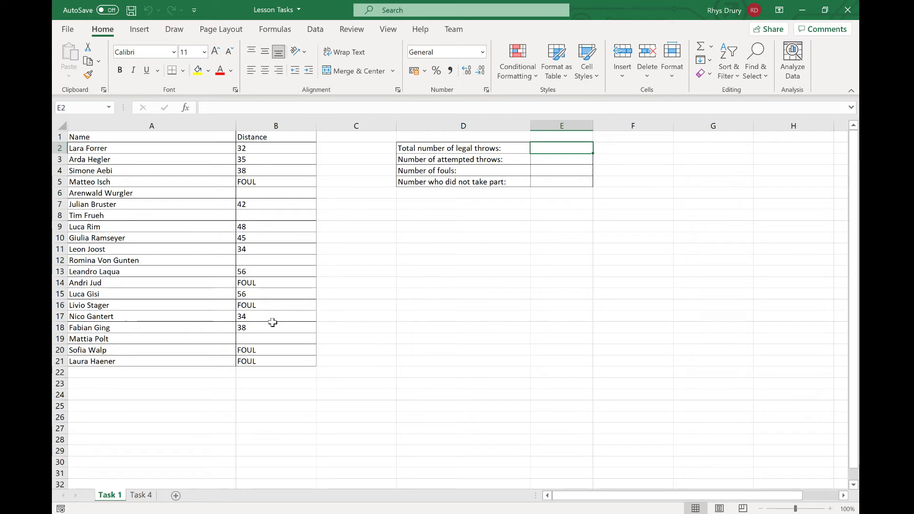
left_click(270, 336)
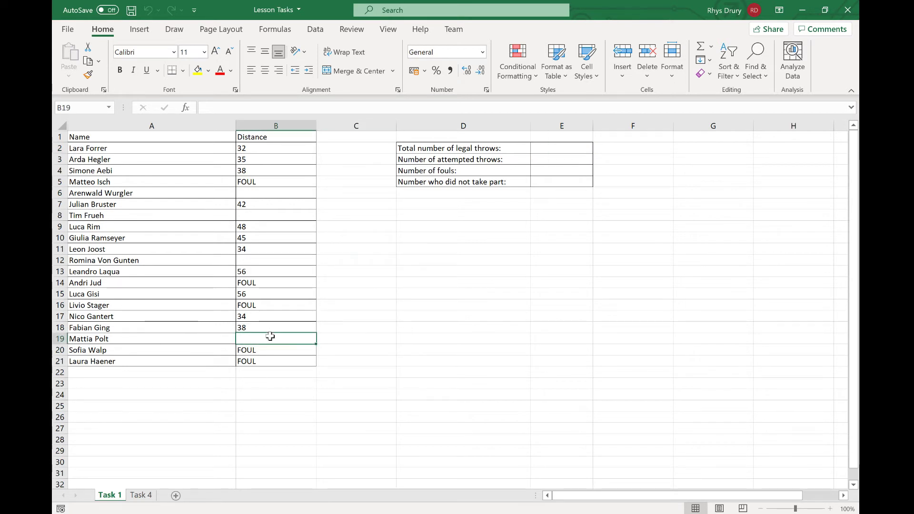
left_click(295, 360)
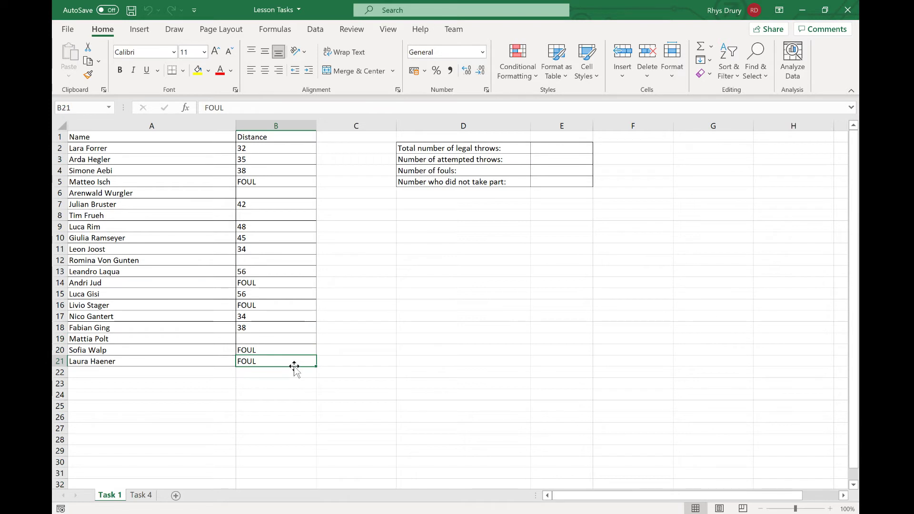
Enter =COUNT(B2:B21) in E2 so the legal throws total shows 11.
left_click(556, 147)
type("=count(")
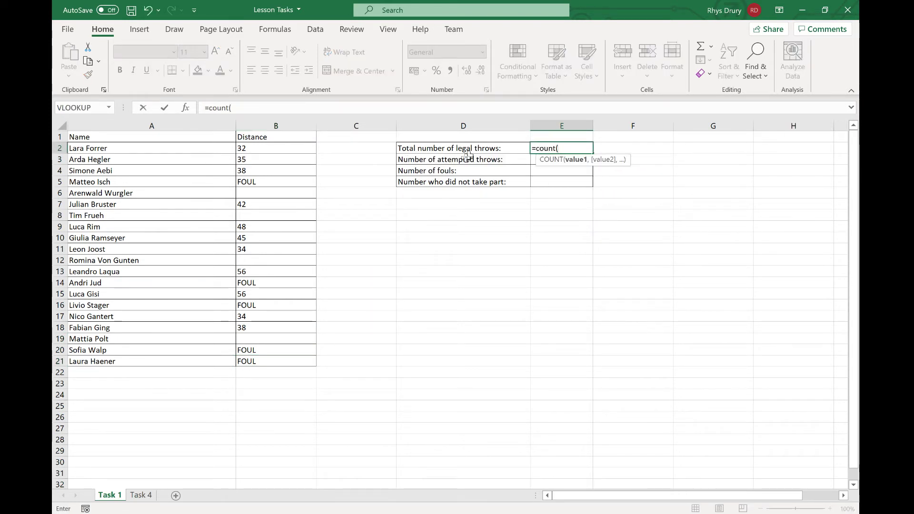
left_click_drag(265, 149, 269, 360)
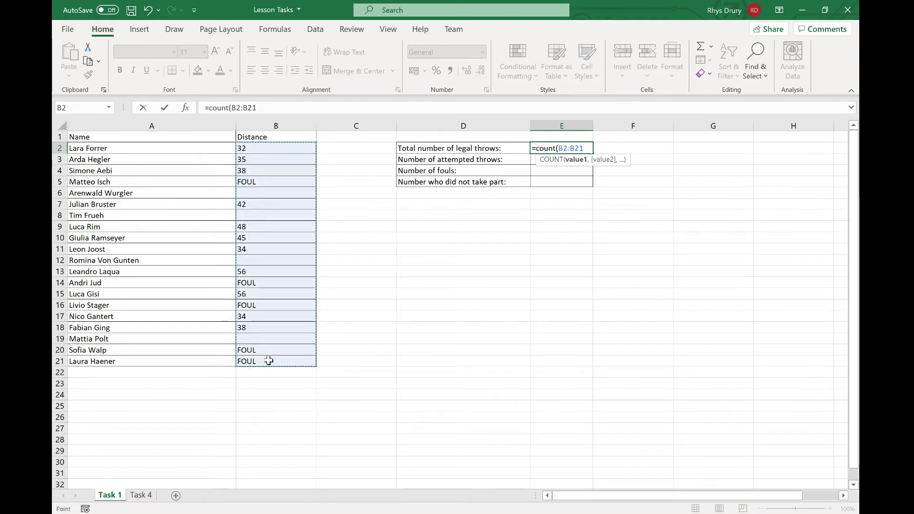
type(")")
key("Return")
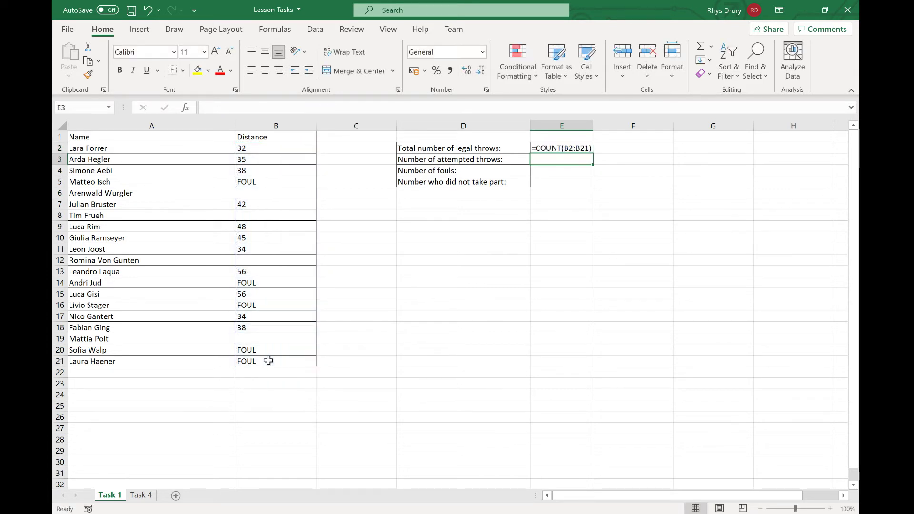
Widen columns D and E so the labels fit, checking both formula and result views.
left_click(479, 57)
key("ctrl+grave")
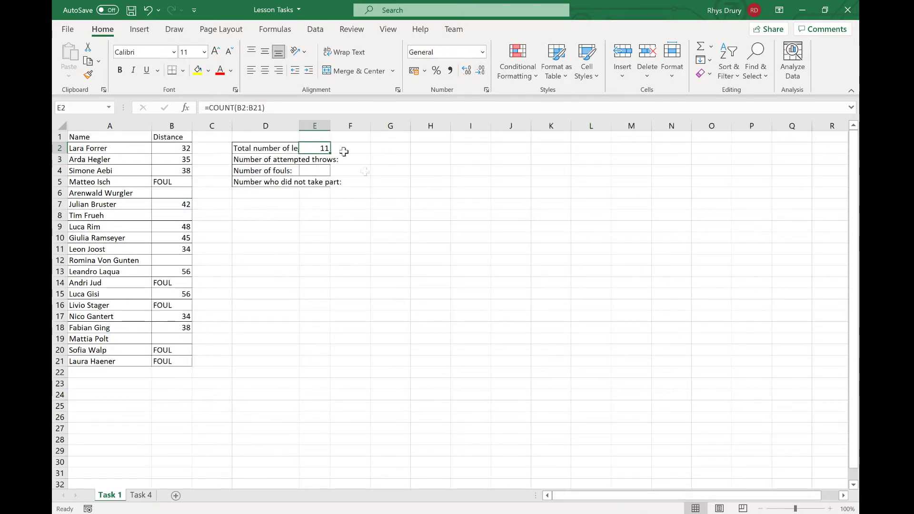
left_click_drag(330, 126, 385, 126)
left_click_drag(292, 128, 341, 128)
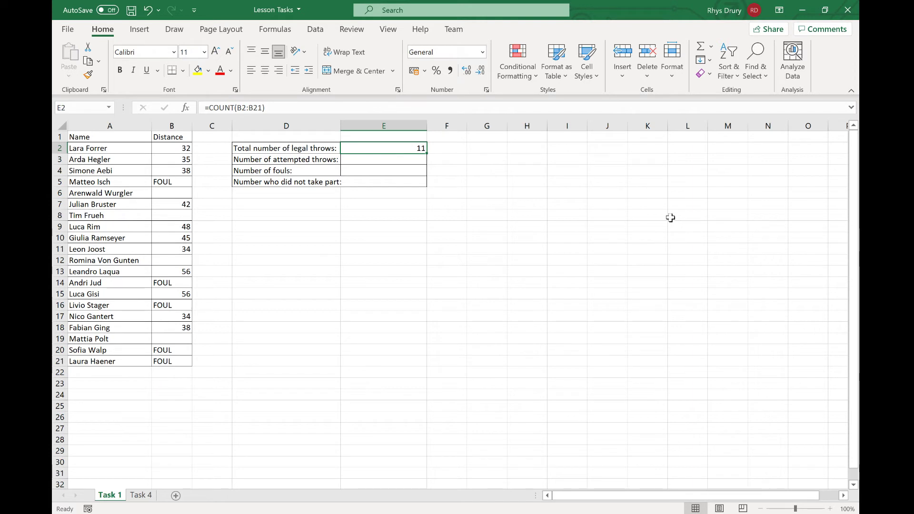
key("ctrl+grave")
key("ctrl+grave")
key("ctrl+grave")
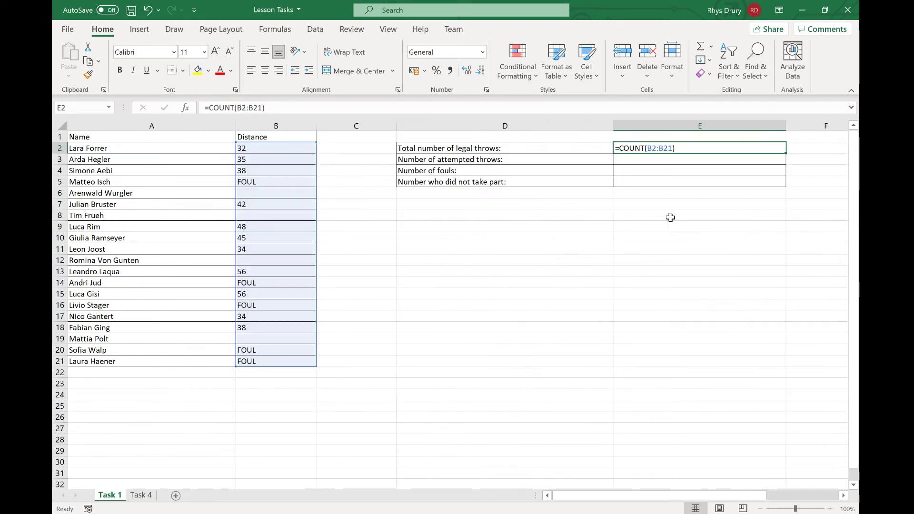
key("ctrl+grave")
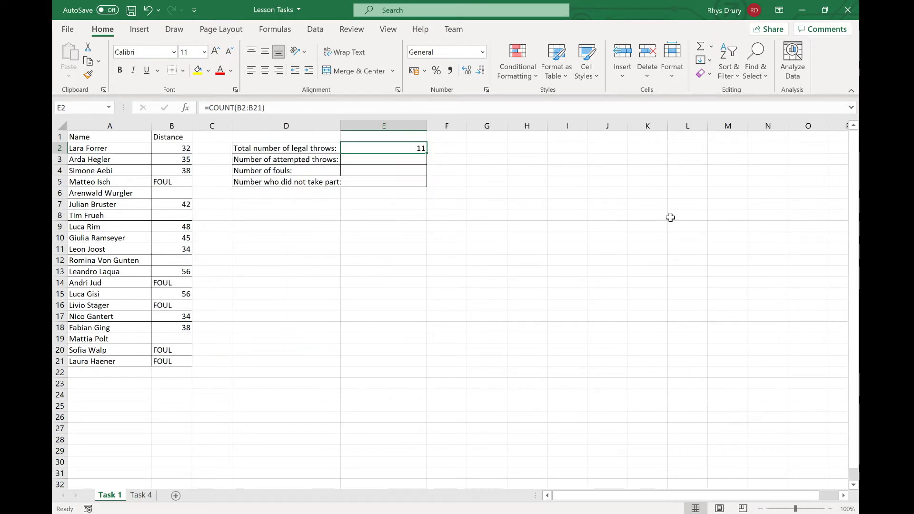
left_click(384, 161)
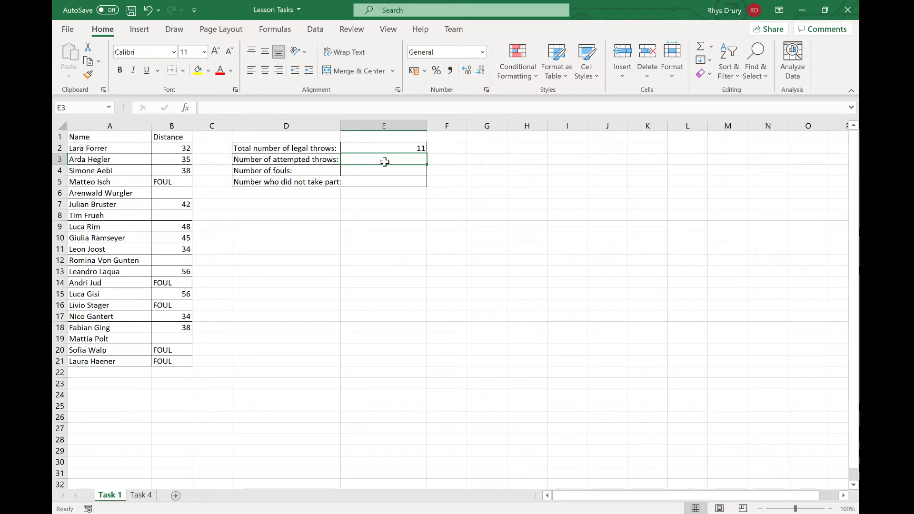
Enter =COUNTA(B2:B21) in the attempted throws cell, giving 16.
left_click_drag(187, 160, 185, 170)
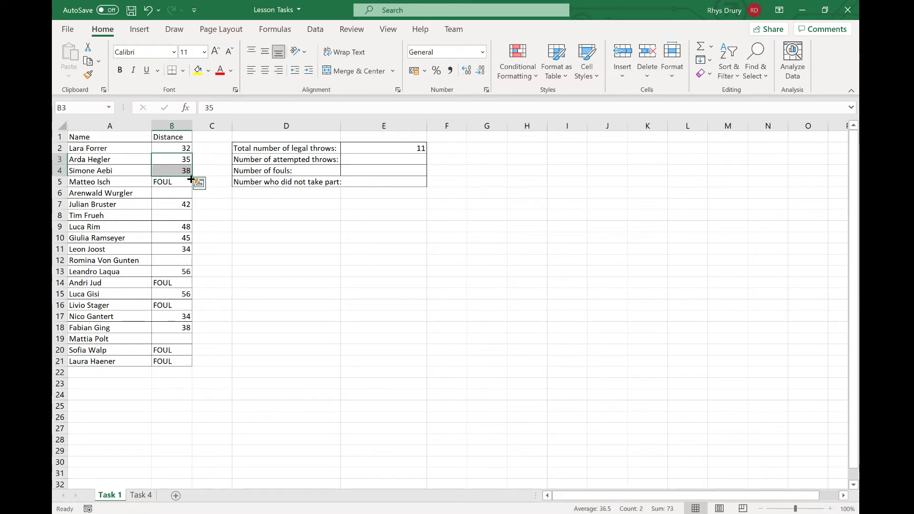
left_click(362, 160)
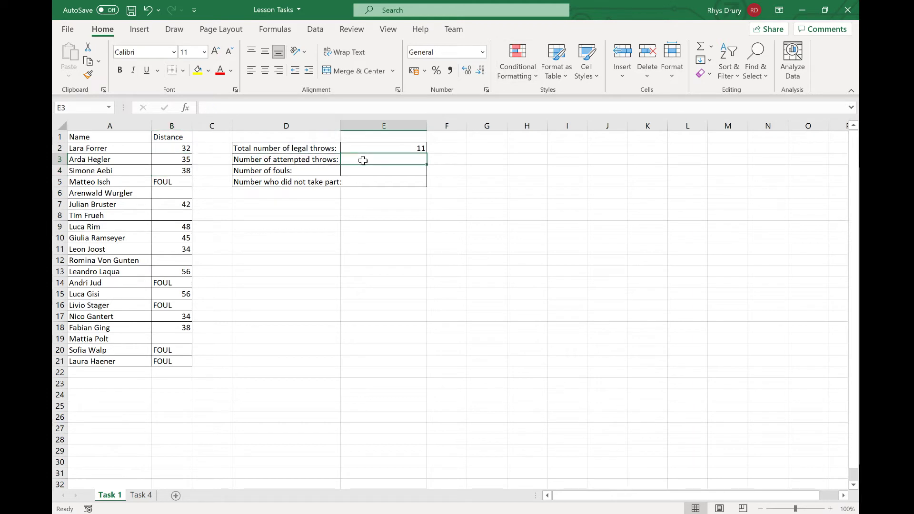
type("=countA(")
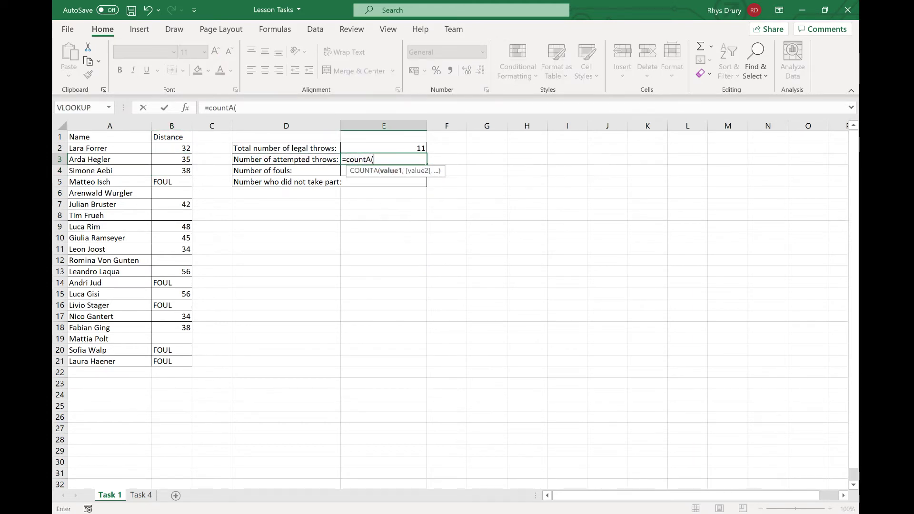
left_click_drag(176, 148, 177, 362)
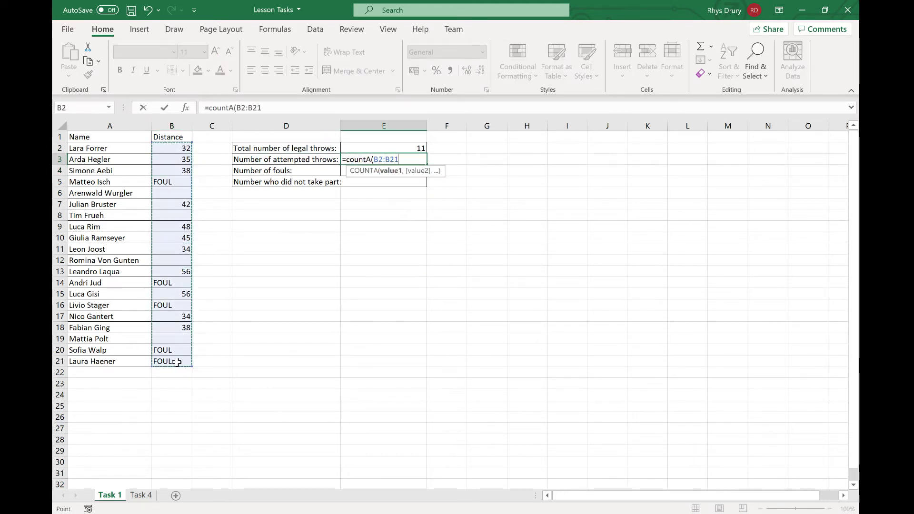
key("Return")
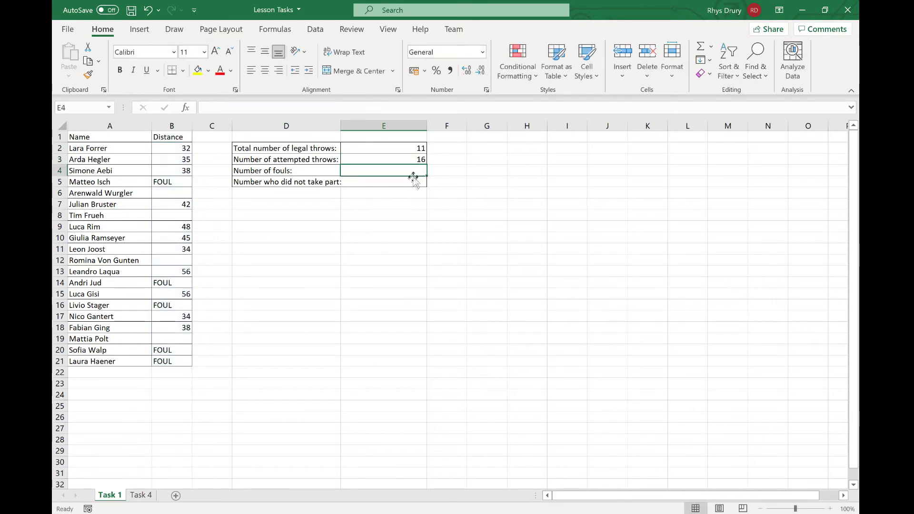
Recheck the FOUL entries and begin a COUNTBLANK formula in the did-not-take-part cell.
left_click(165, 360)
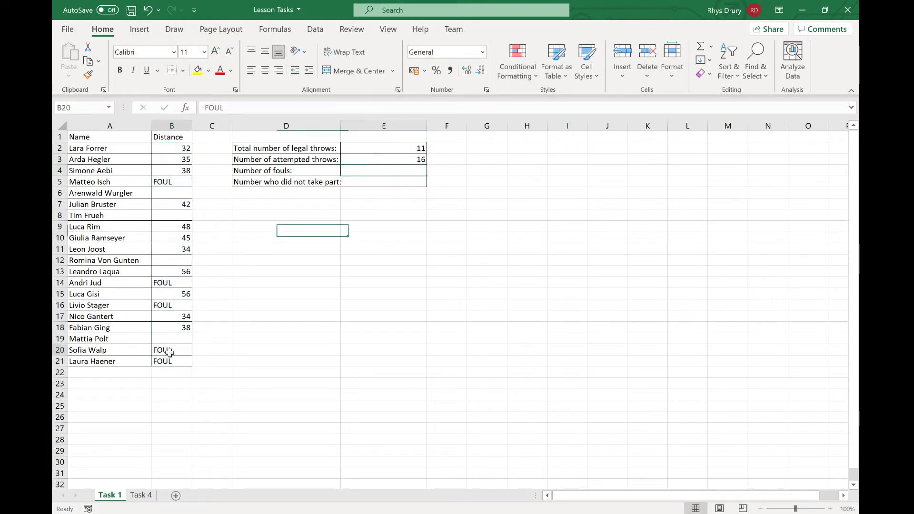
left_click(166, 307)
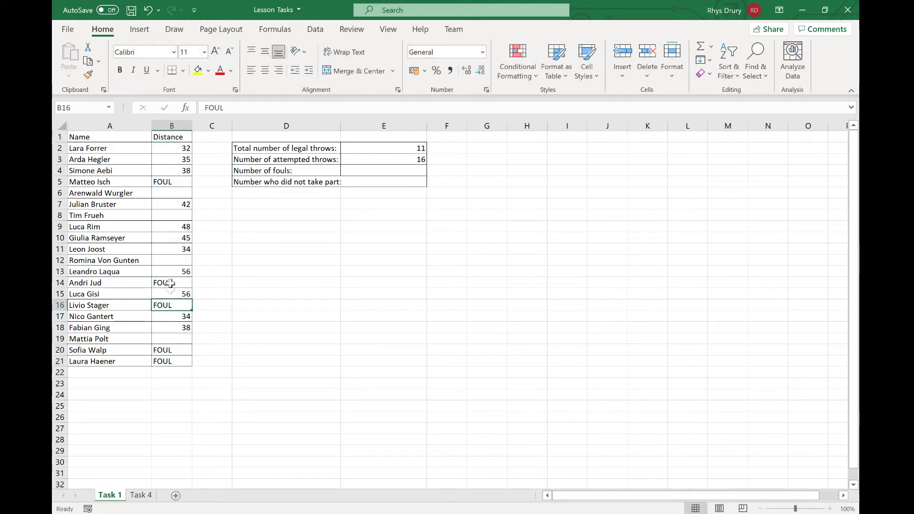
left_click(394, 171)
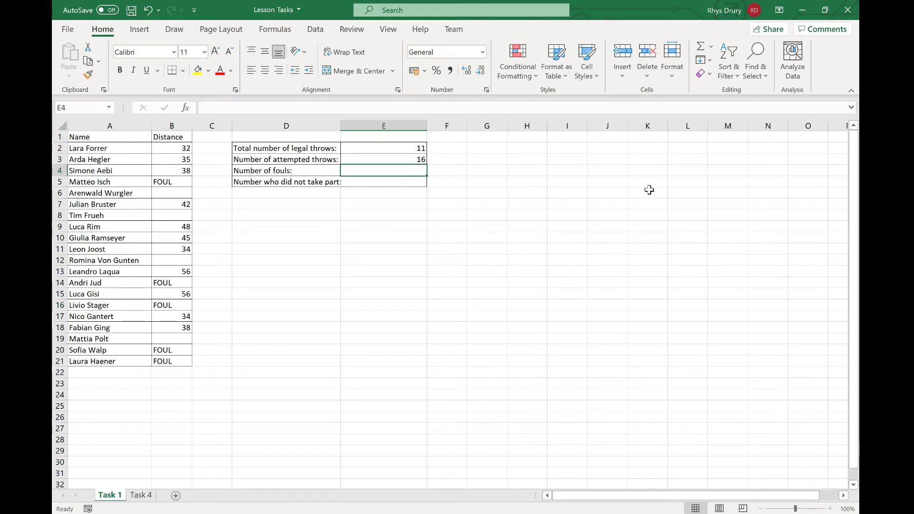
left_click(375, 186)
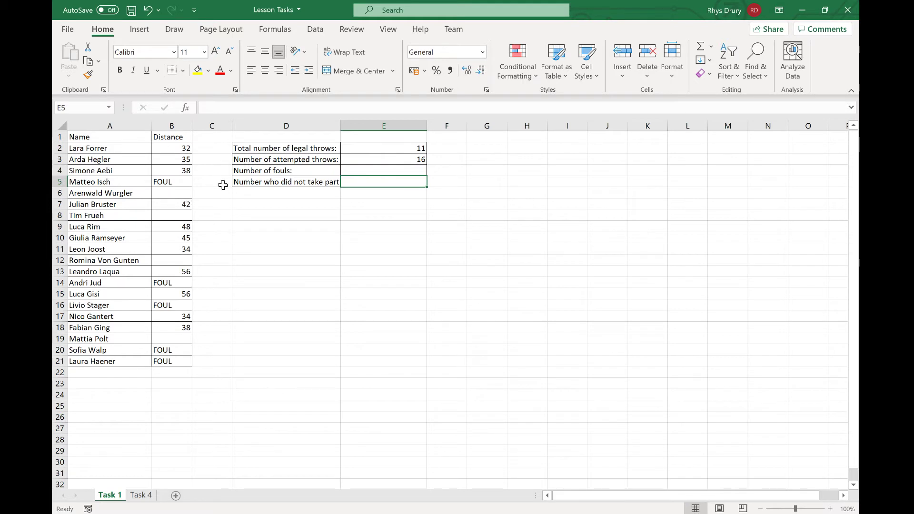
type("=countbl")
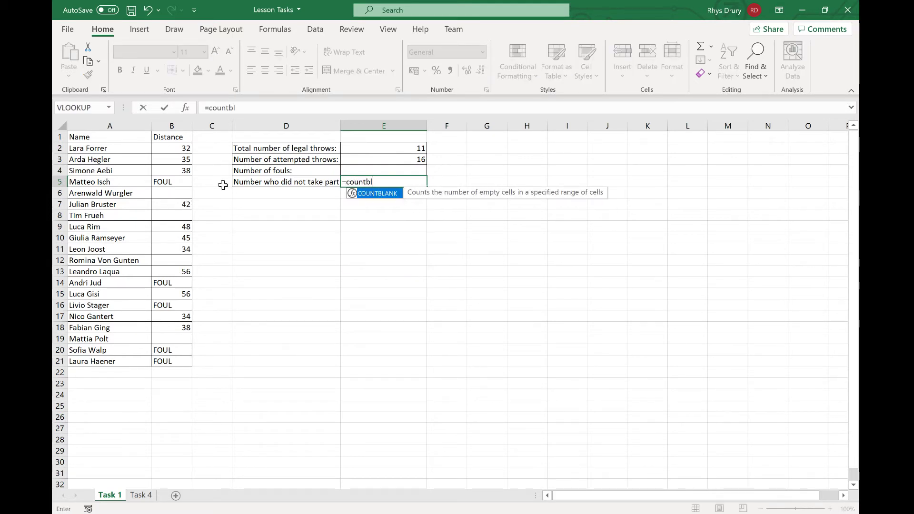
key("Tab")
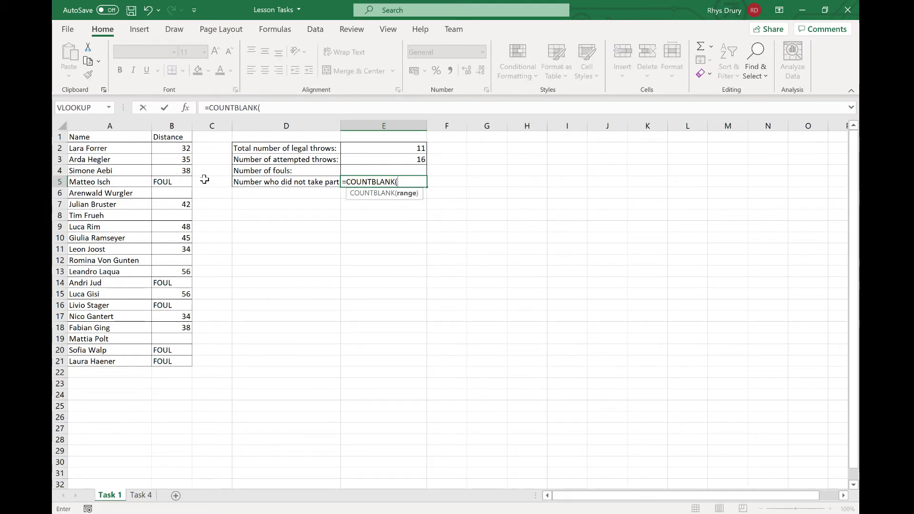
left_click_drag(182, 149, 173, 361)
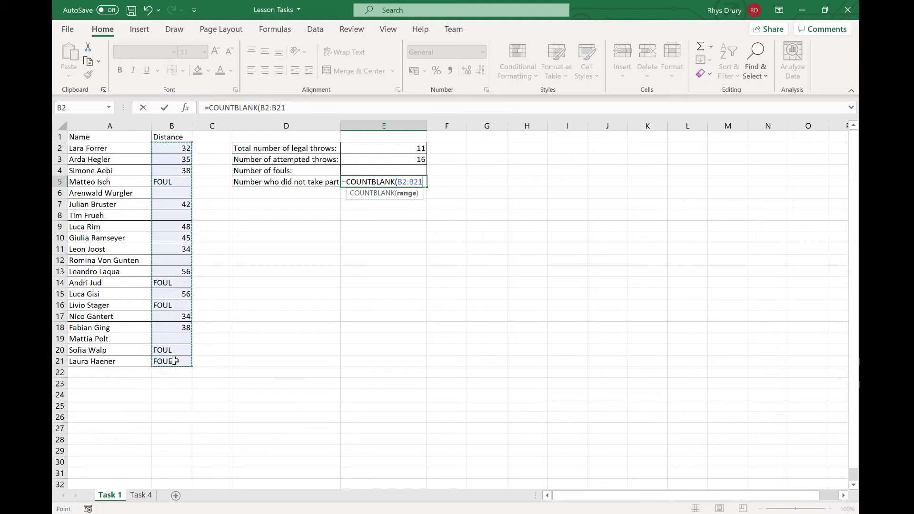
key("Return")
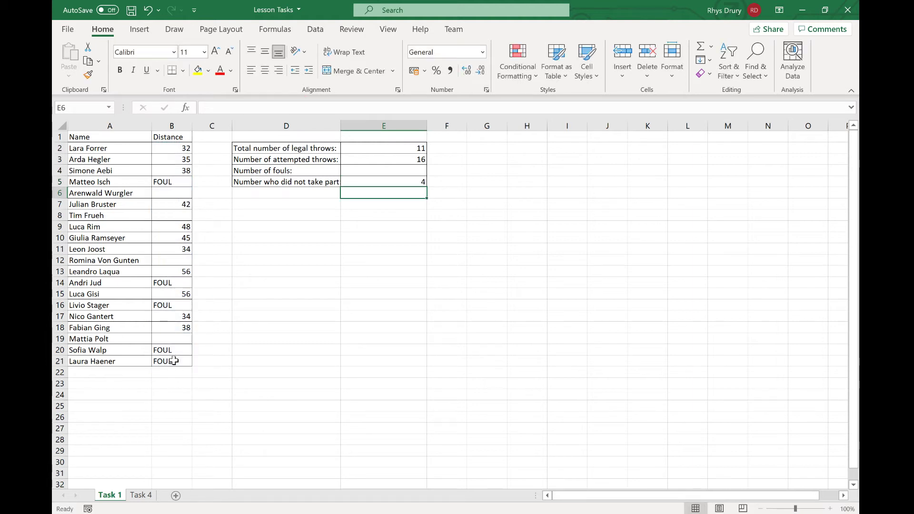
left_click(178, 191)
left_click(183, 257)
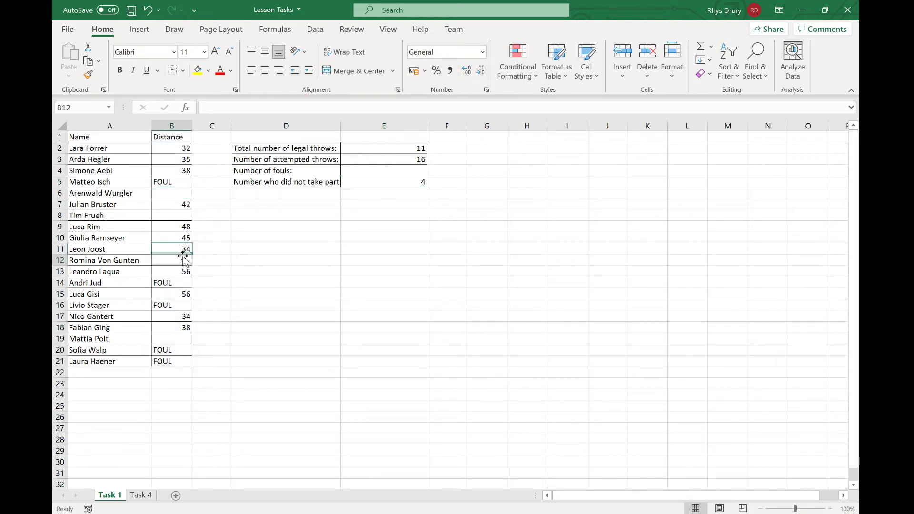
left_click(175, 337)
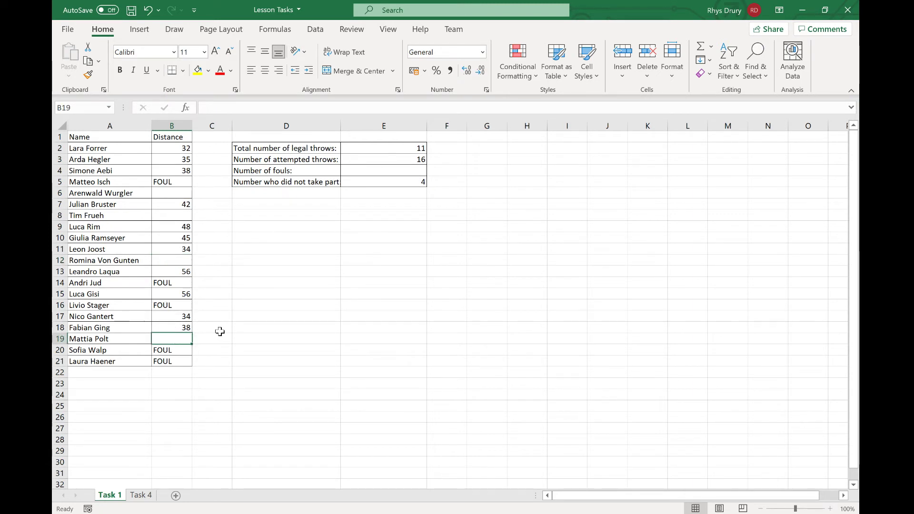
left_click(187, 192)
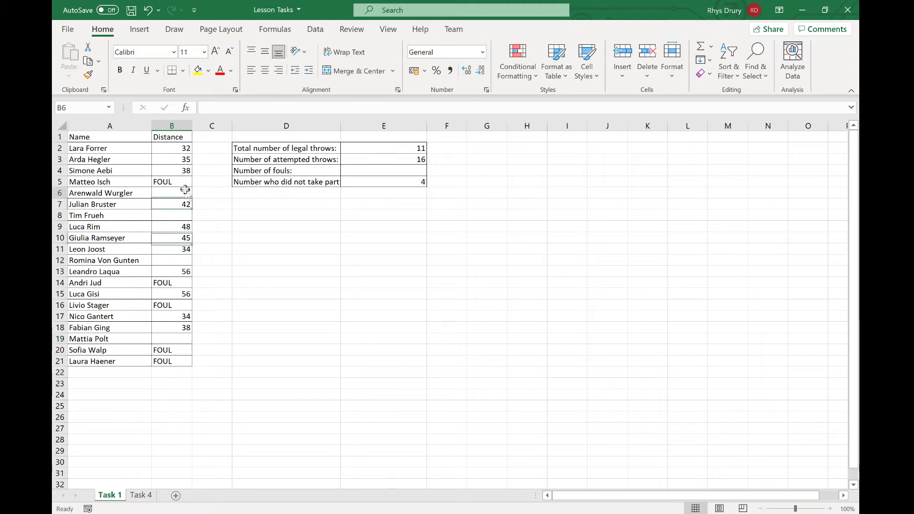
left_click(184, 215)
left_click(183, 252)
left_click(180, 327)
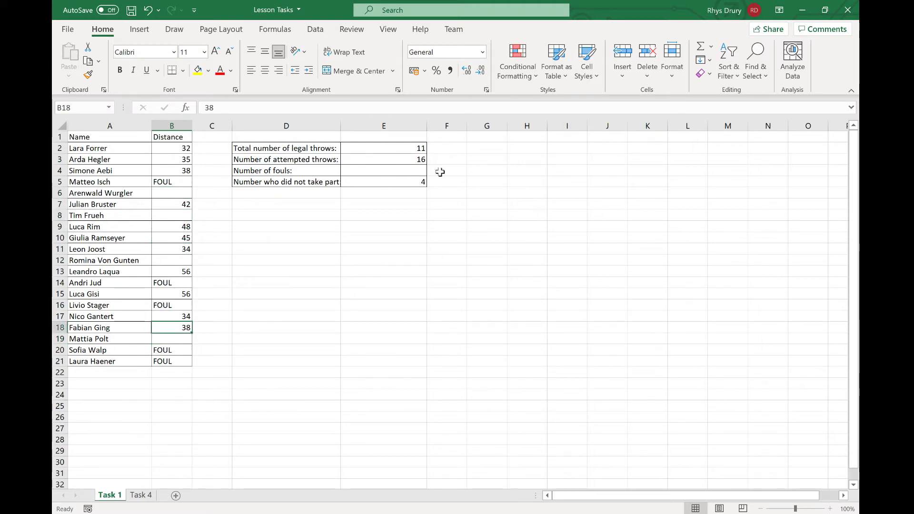
left_click(383, 171)
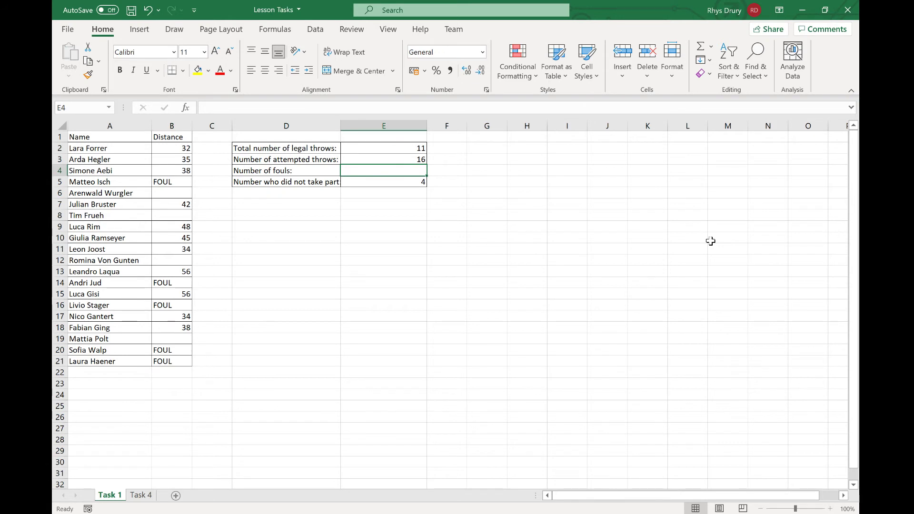
Enter =COUNTIF(B2:B21,"FOUL") in E4 to count the fouls.
type("=countif(")
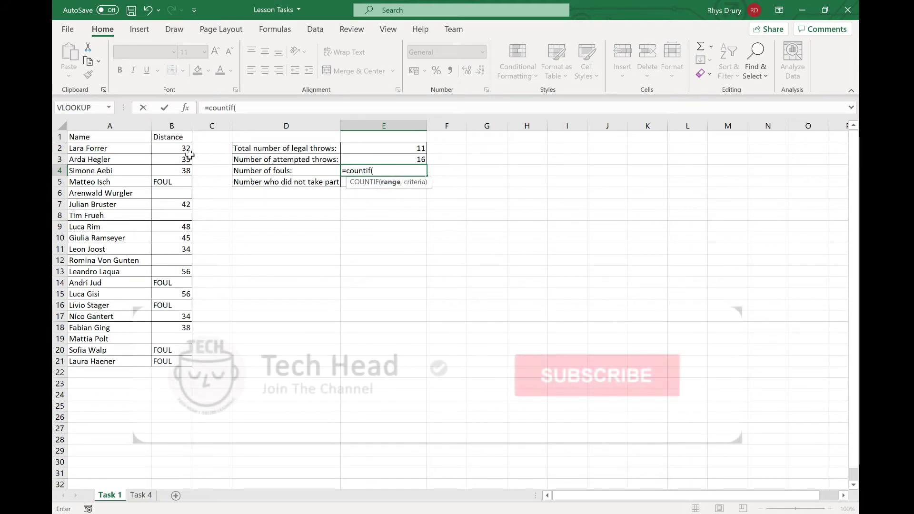
left_click_drag(171, 148, 172, 360)
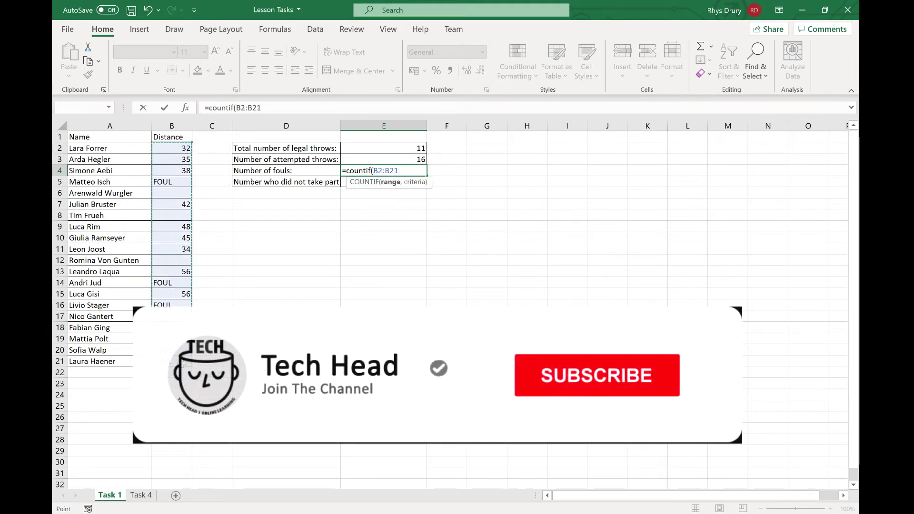
type(",")
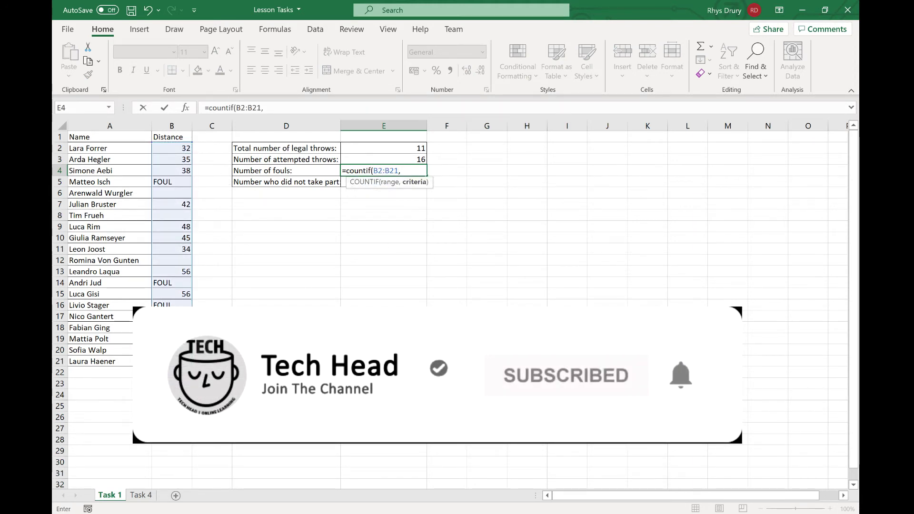
type("\"FOUL\")")
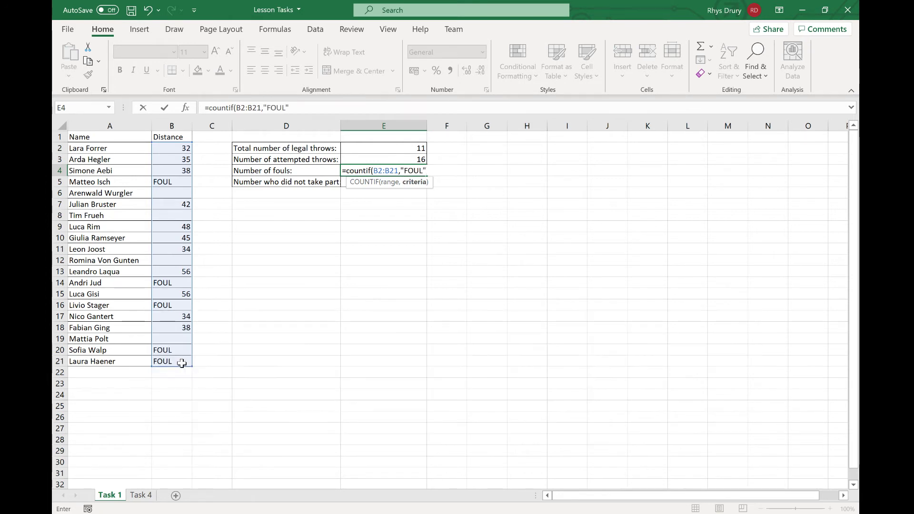
key("Return")
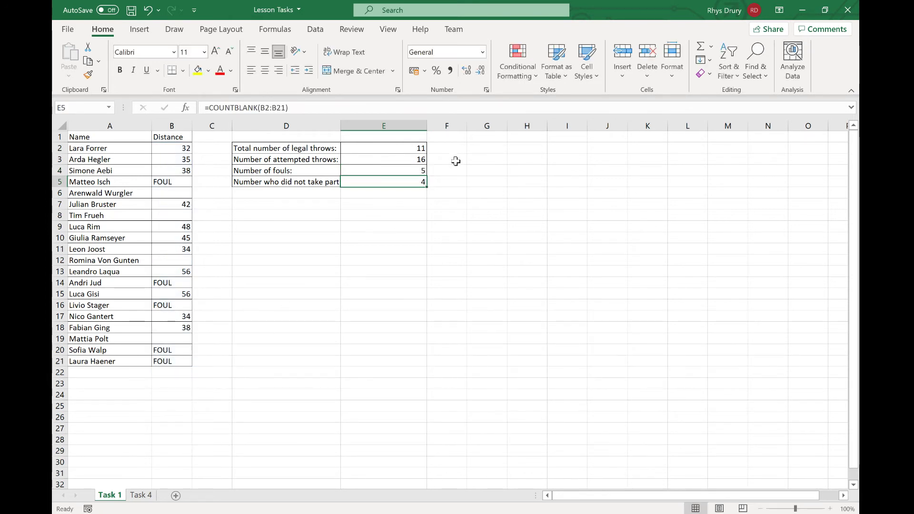
Replace the "FOUL" criterion in the fouls formula with cell B5.
left_click(187, 361)
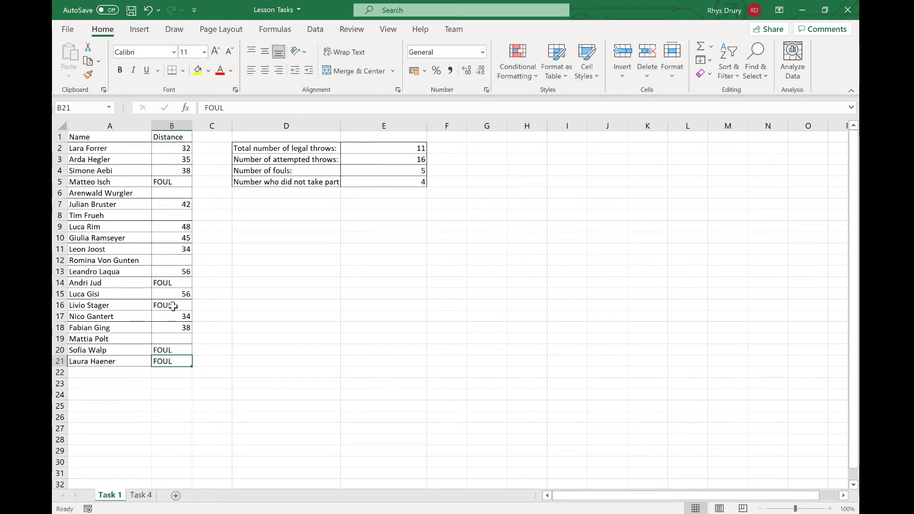
left_click(369, 171)
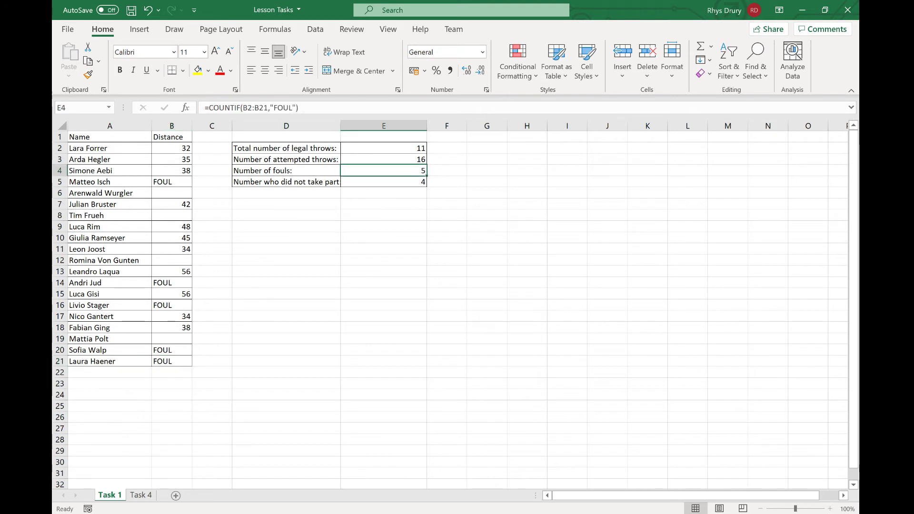
left_click_drag(271, 107, 289, 107)
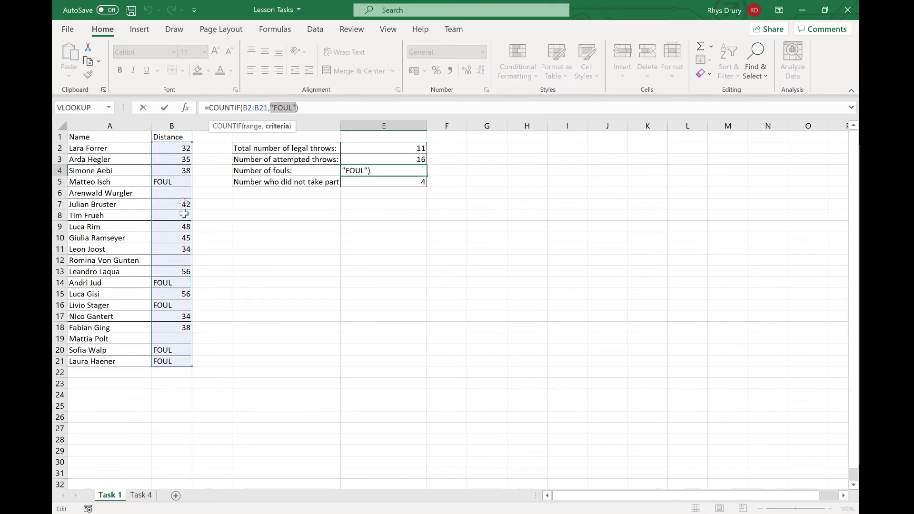
left_click(180, 181)
key("Return")
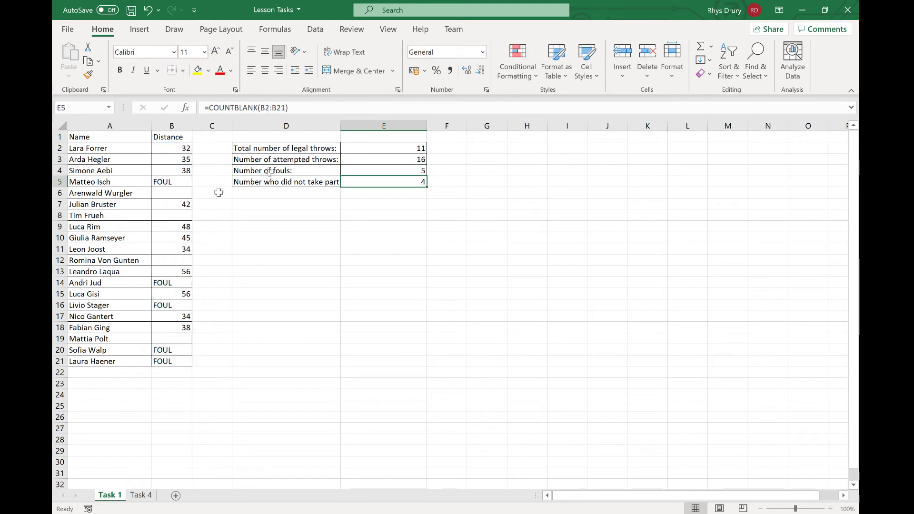
Review the fouls count of 5 and move to the Task 4 sheet.
left_click(379, 169)
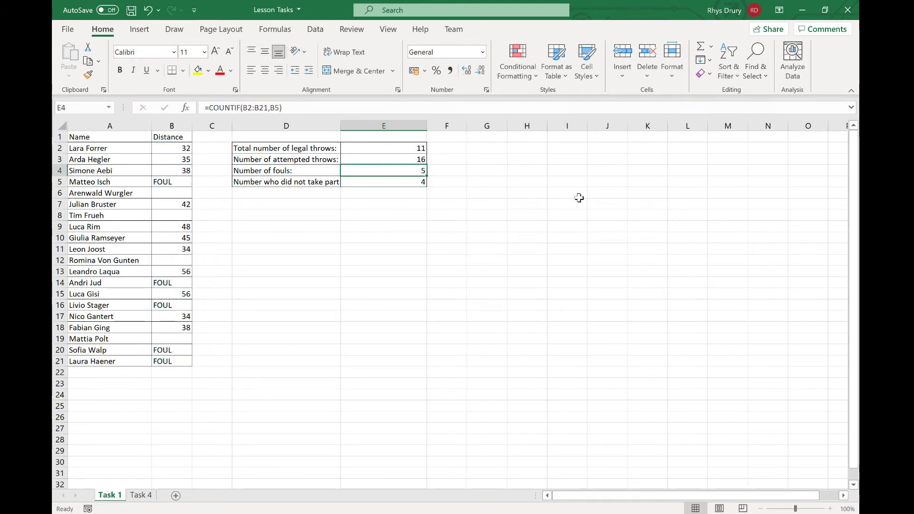
left_click_drag(571, 148, 606, 148)
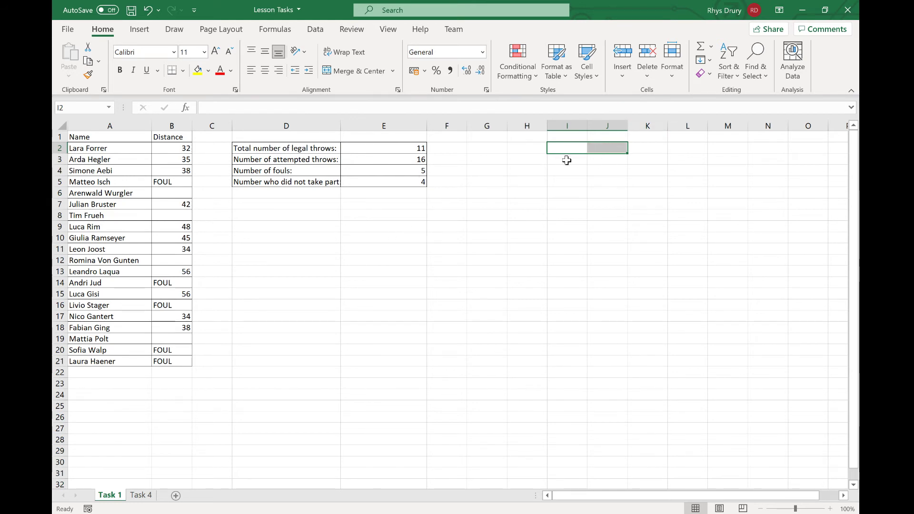
left_click(141, 495)
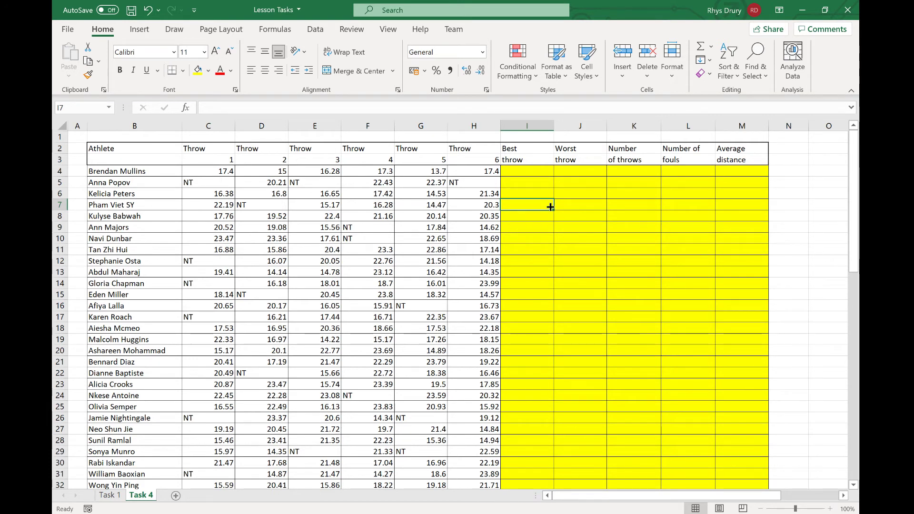
Enter =MAX(C4:H4) in I4 for a best throw of 17.4.
left_click(525, 173)
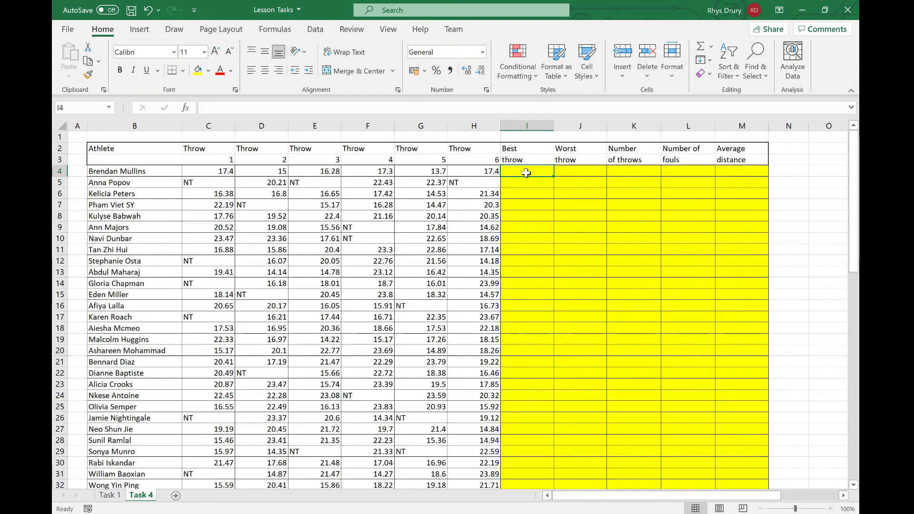
left_click(593, 174)
left_click(637, 175)
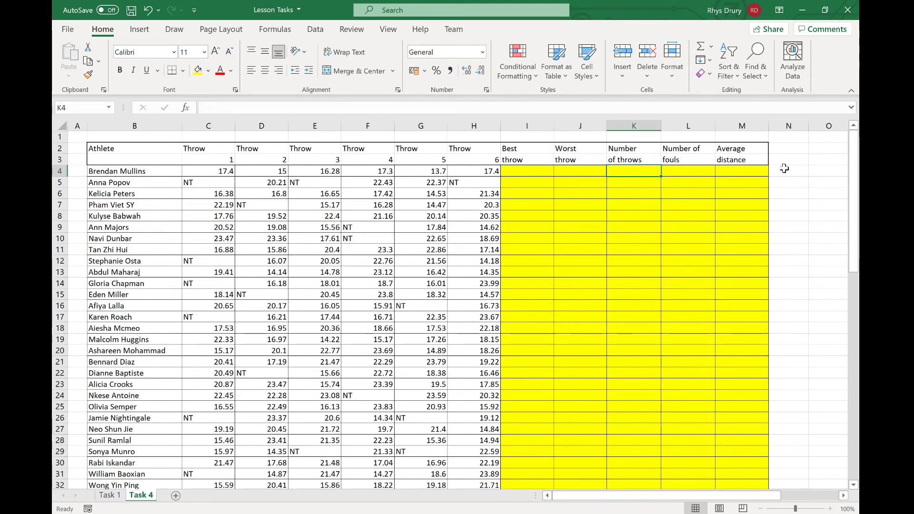
left_click(757, 172)
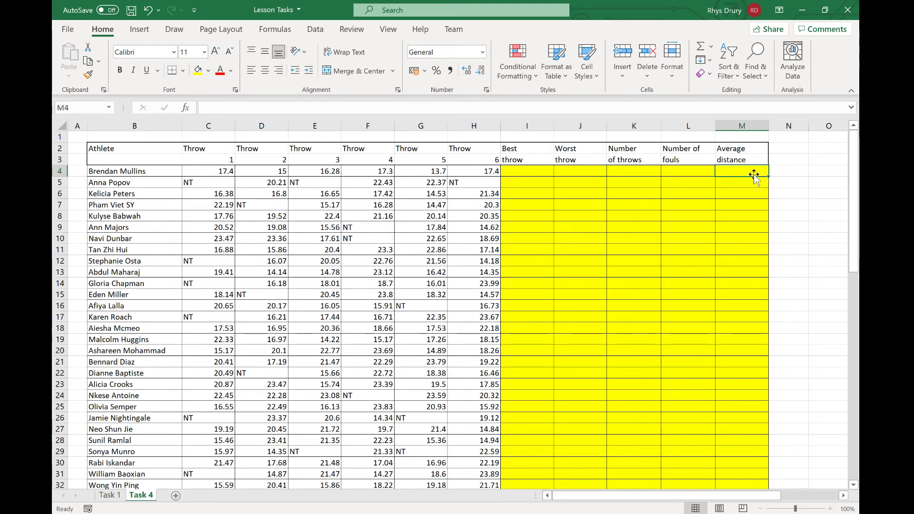
left_click(534, 181)
left_click(535, 172)
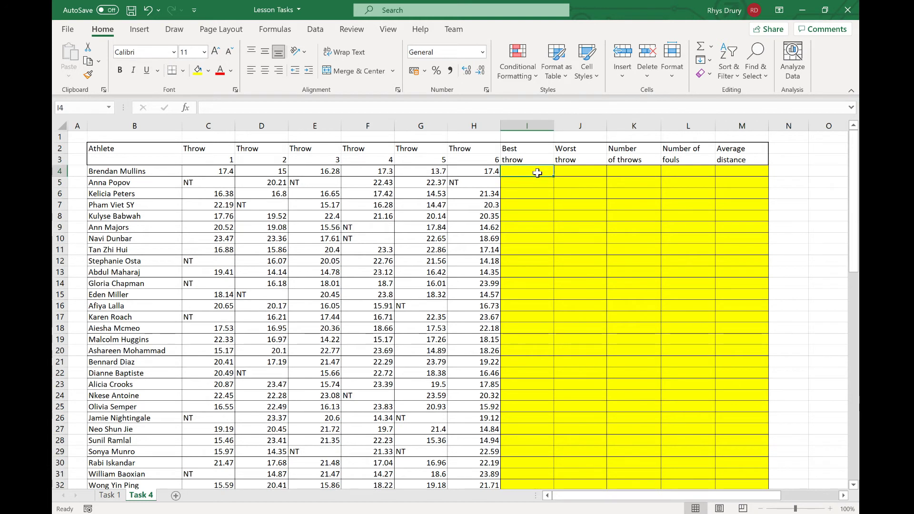
type("=")
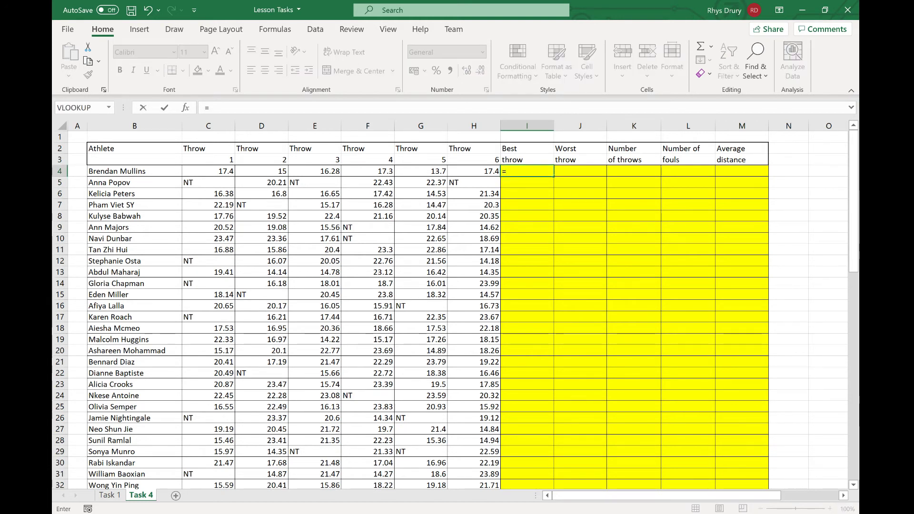
type("max(")
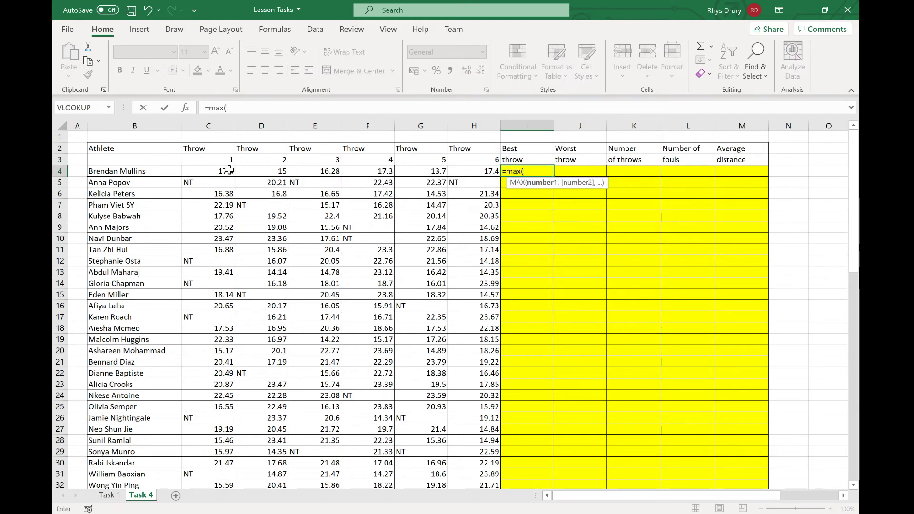
left_click_drag(229, 170, 493, 172)
key("Return")
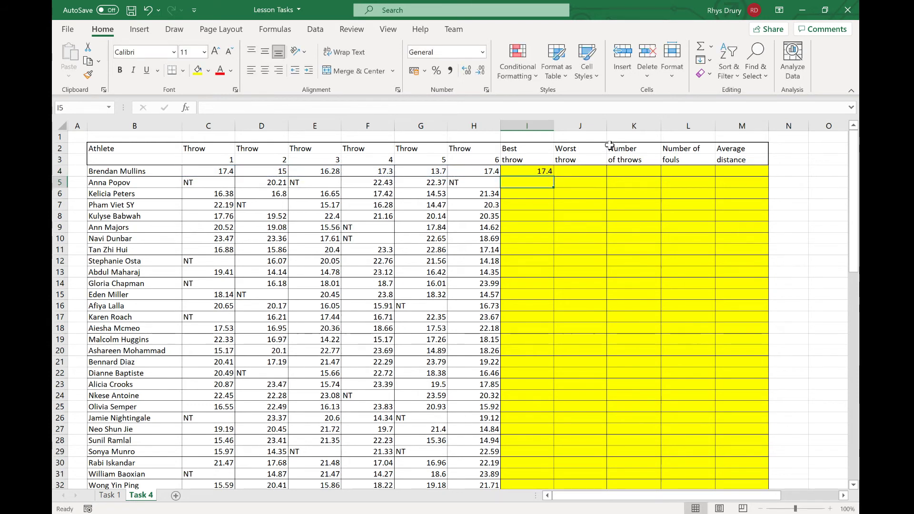
Enter =MIN(C4:H4) in J4 for a worst throw of 13.7.
left_click(588, 172)
type("=min(")
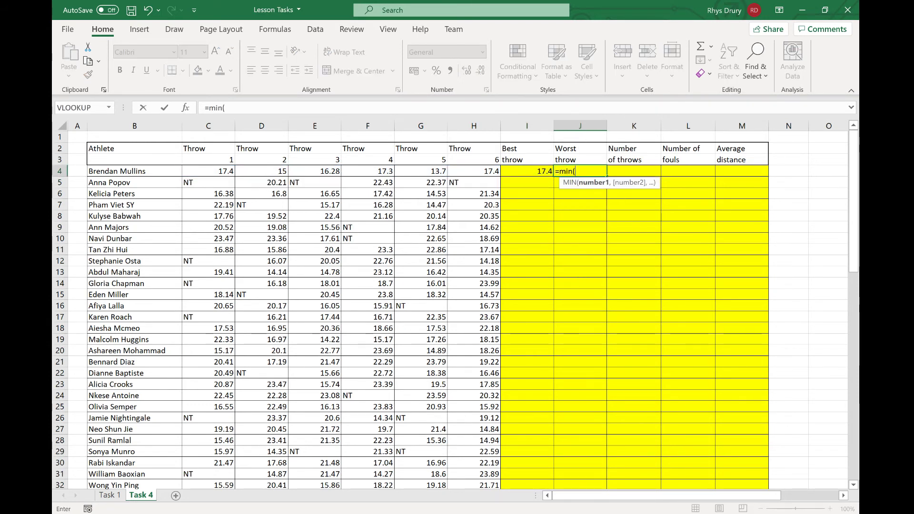
left_click_drag(205, 171, 493, 171)
key("Return")
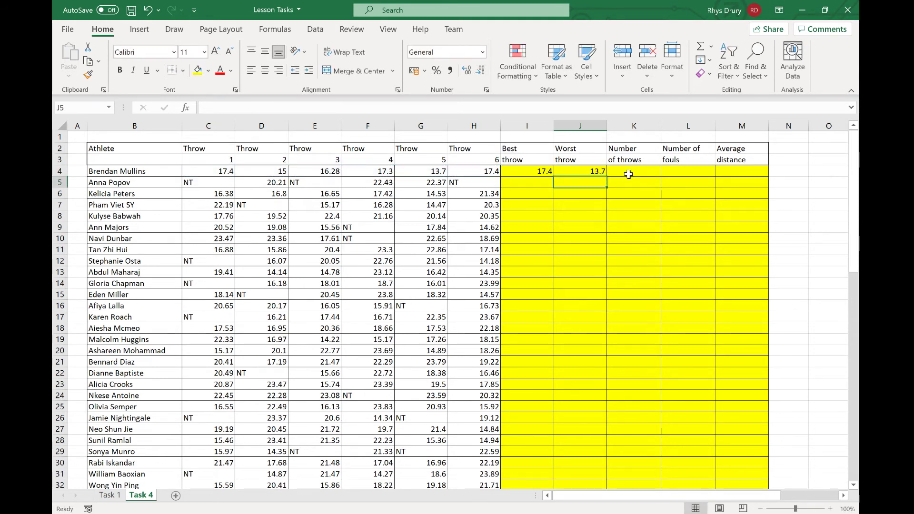
Enter =COUNT(C4:H4) in K4 and copy it down to K5.
left_click(630, 173)
type("=count(")
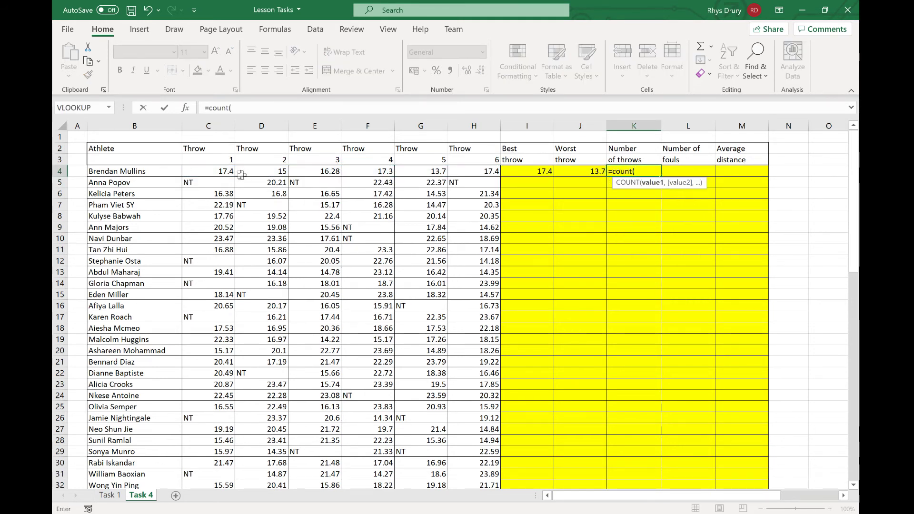
left_click_drag(224, 170, 490, 171)
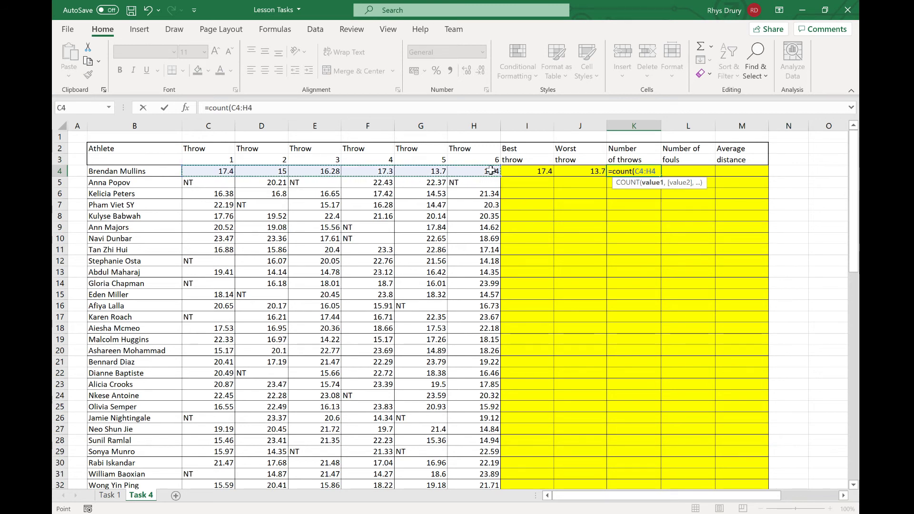
type(")")
key("Return")
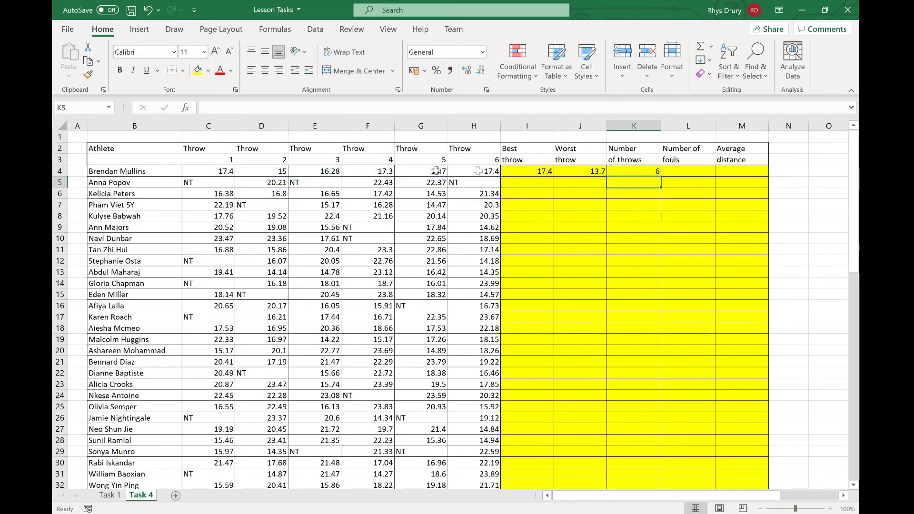
left_click(645, 169)
left_click_drag(660, 176, 660, 187)
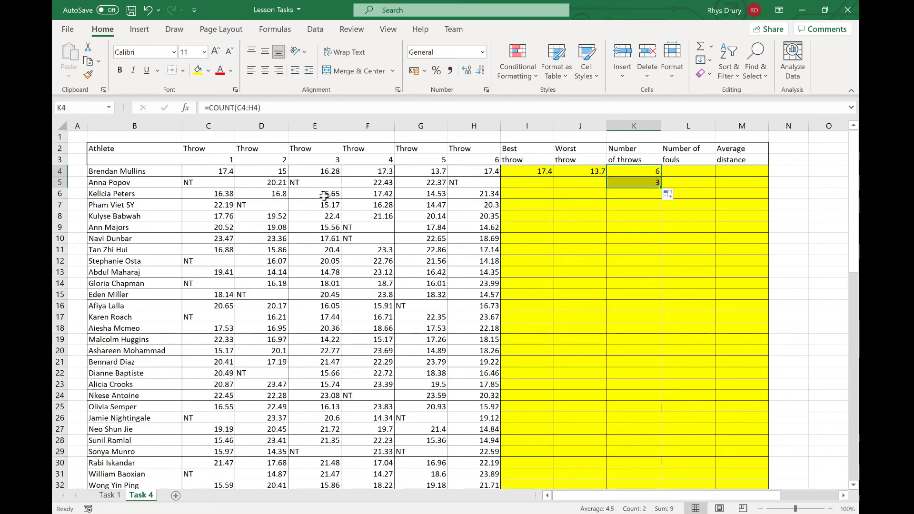
Change the throw count to =COUNTA(C4:H4) to include NT attempts and copy it to K5, showing 6.
left_click(262, 186)
left_click(470, 183)
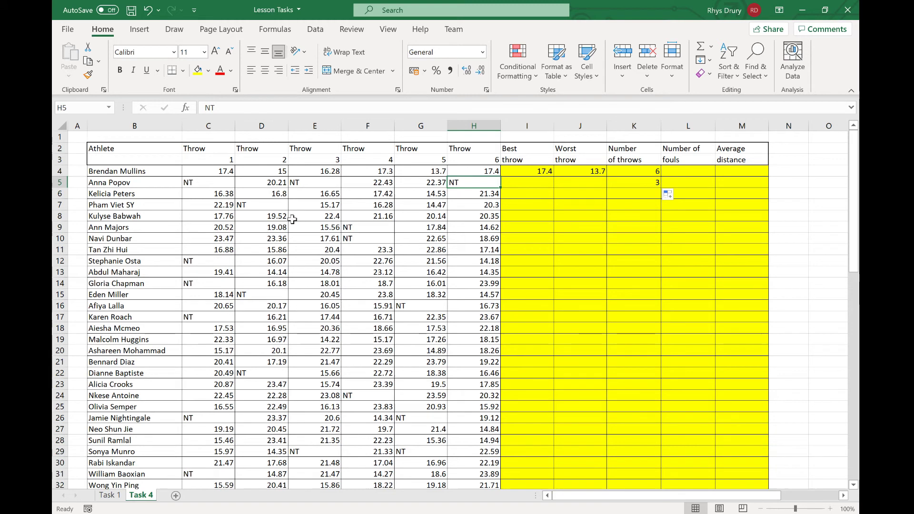
left_click(642, 171)
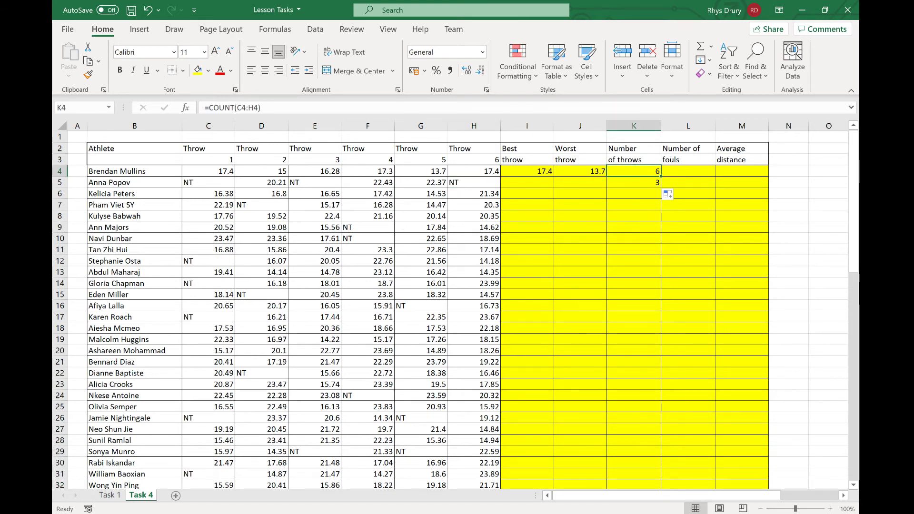
key("F2")
key("Return")
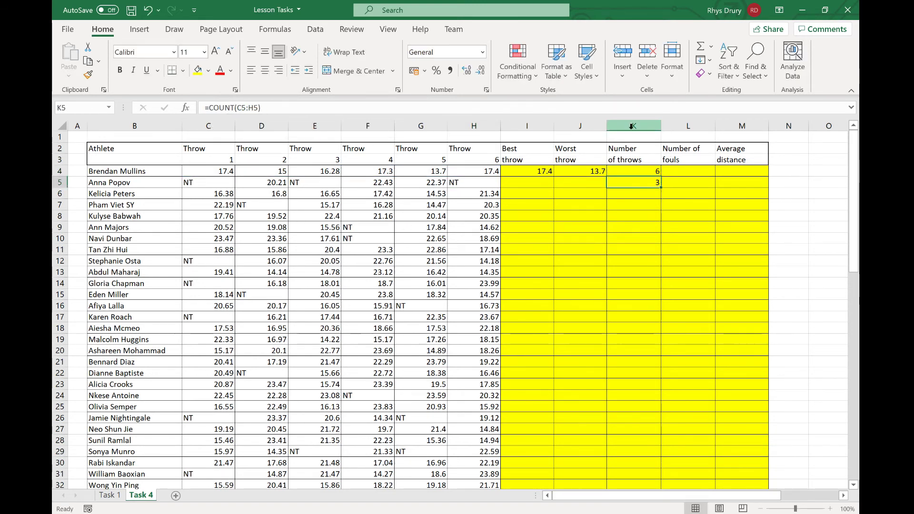
left_click(647, 172)
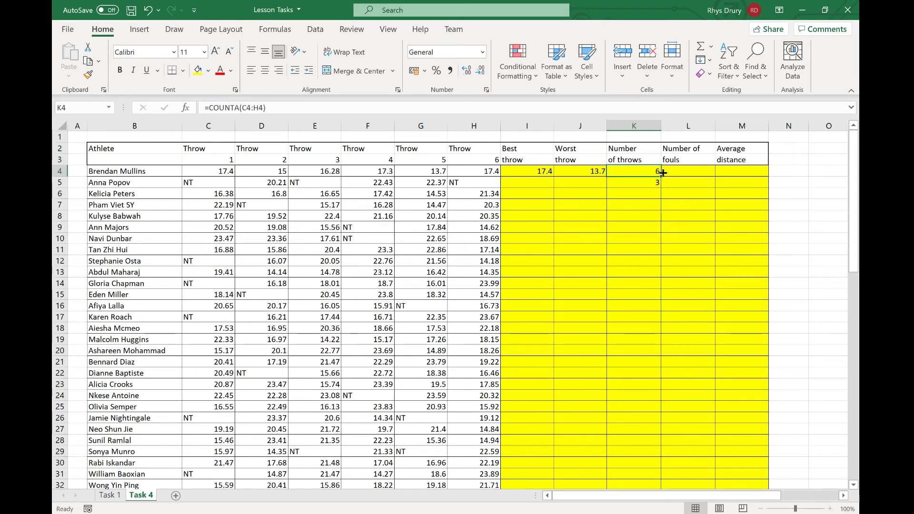
left_click_drag(663, 172, 658, 185)
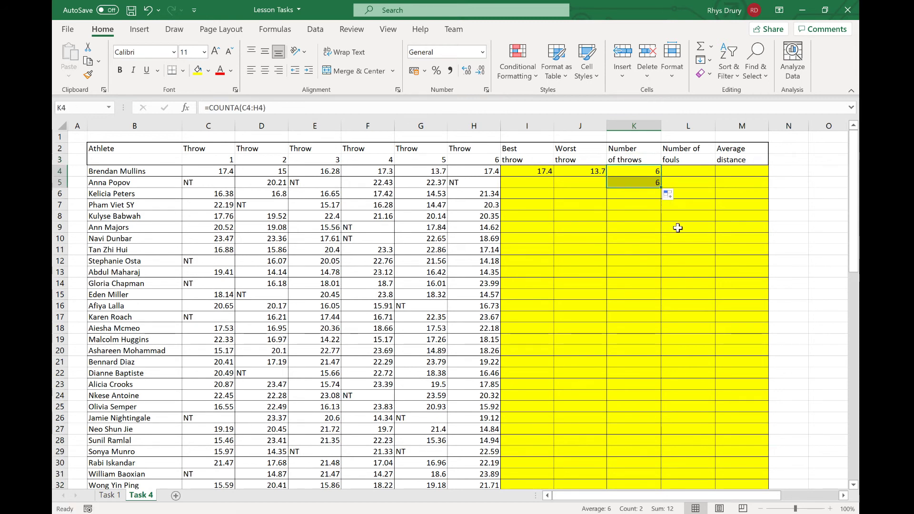
left_click(685, 172)
type("=coun")
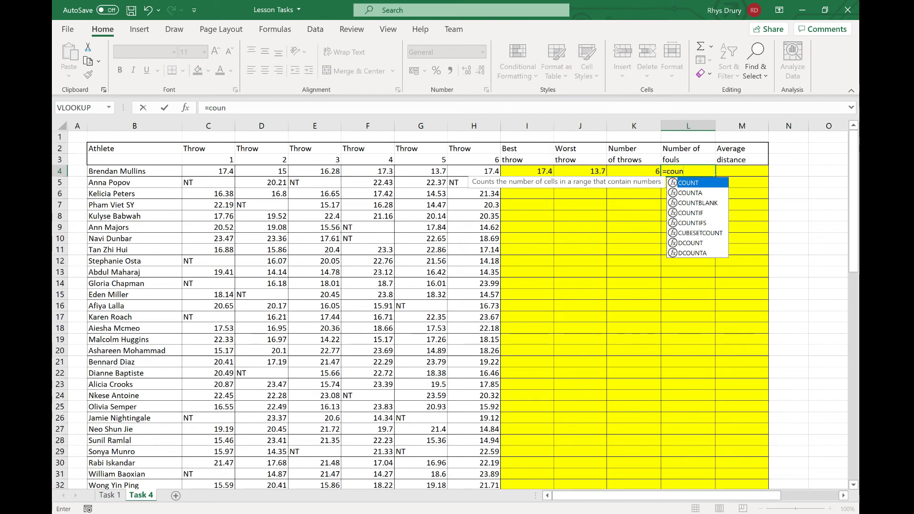
key("Tab")
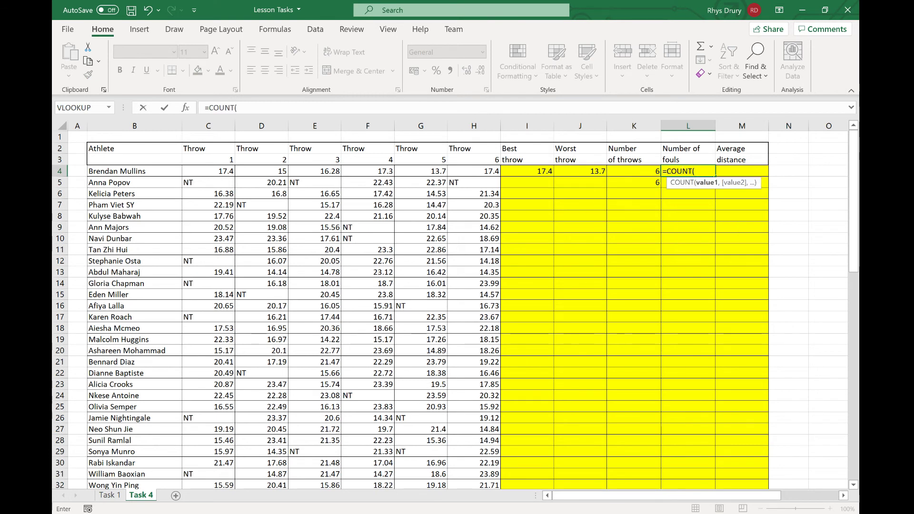
left_click(691, 171)
type("IF")
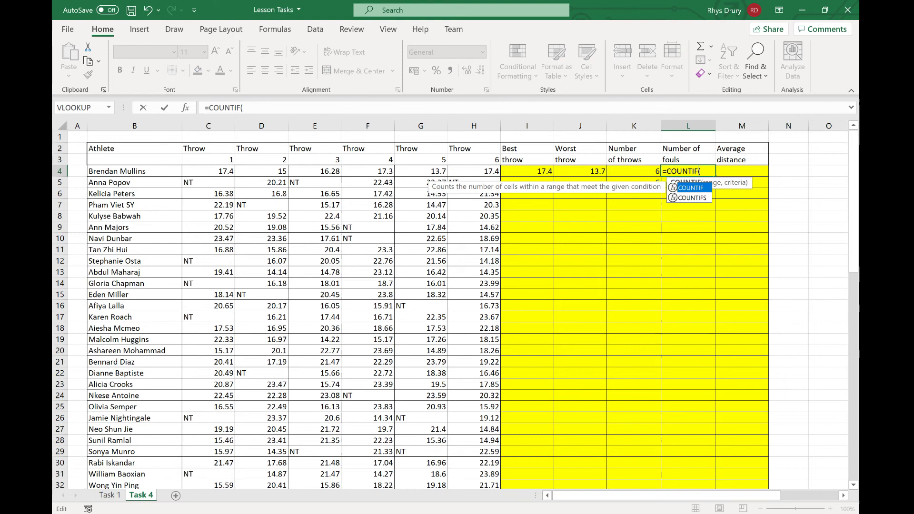
key("Return")
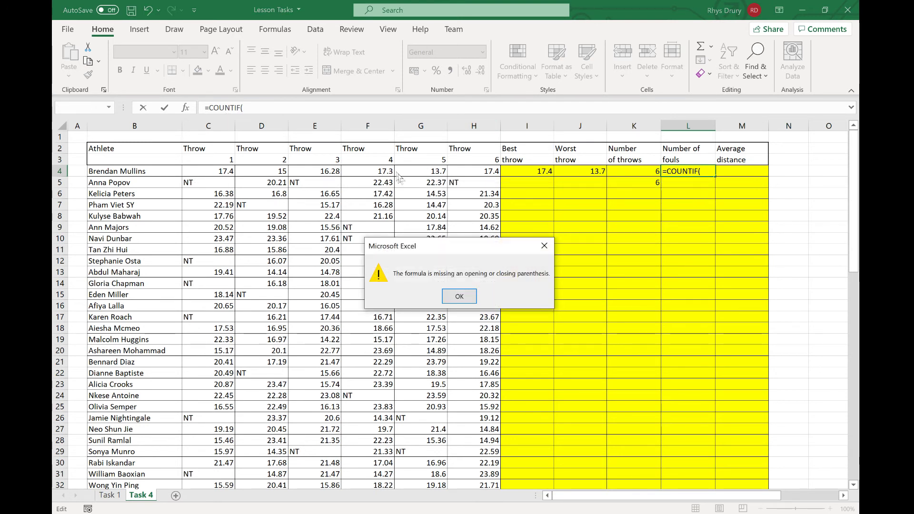
left_click(459, 295)
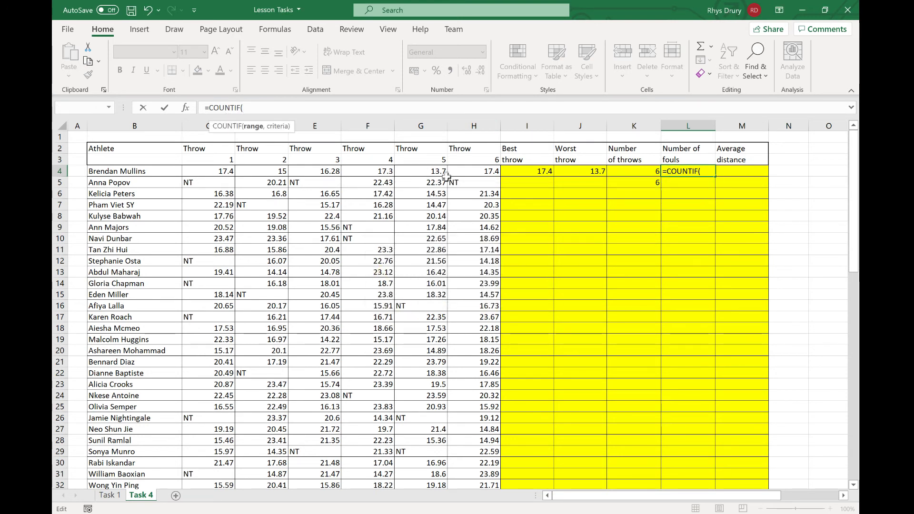
left_click(468, 172)
left_click_drag(365, 171, 215, 171)
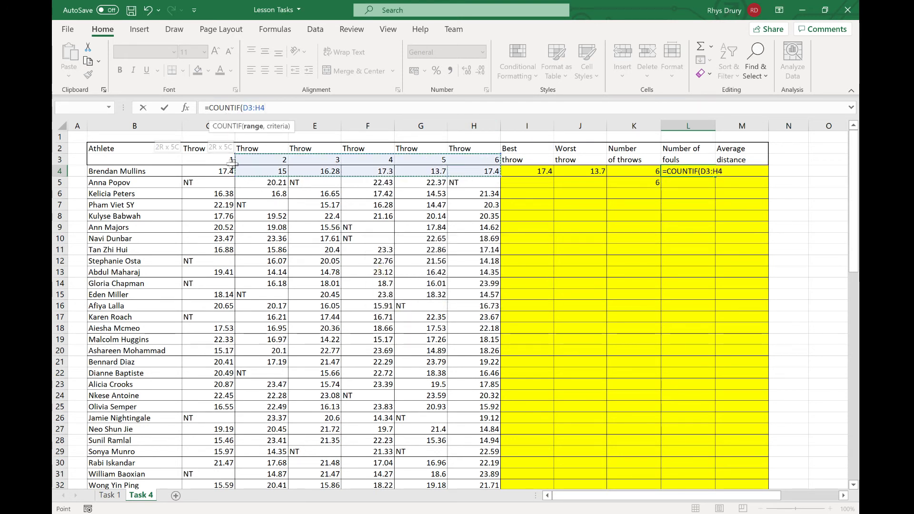
type(",")
left_click(218, 183)
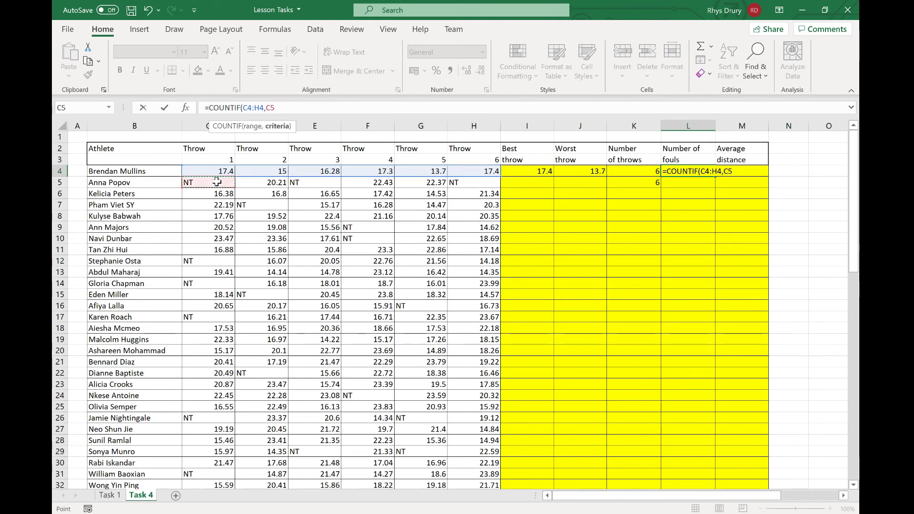
type(")")
key("Return")
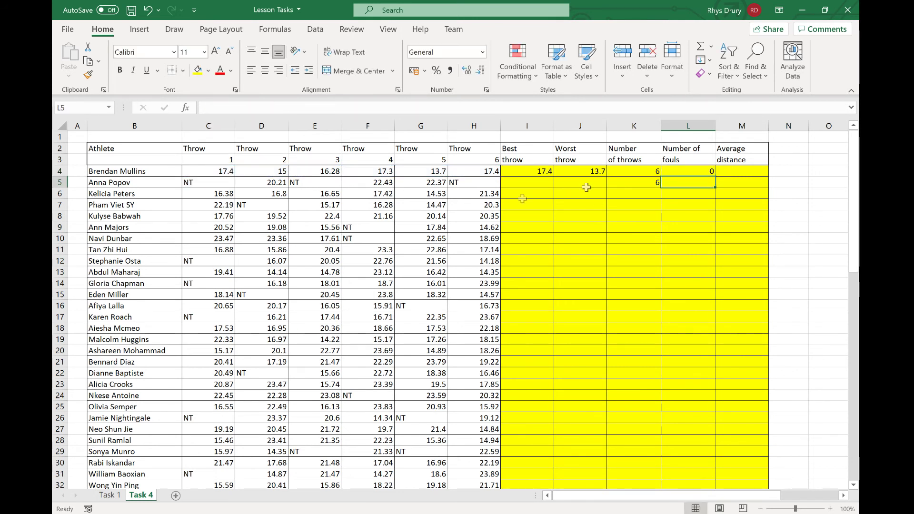
Make the criterion absolute as $C$5 so the fouls formula reads =COUNTIF(C4:H4,$C$5), giving 0.
left_click(673, 171)
left_click(277, 108)
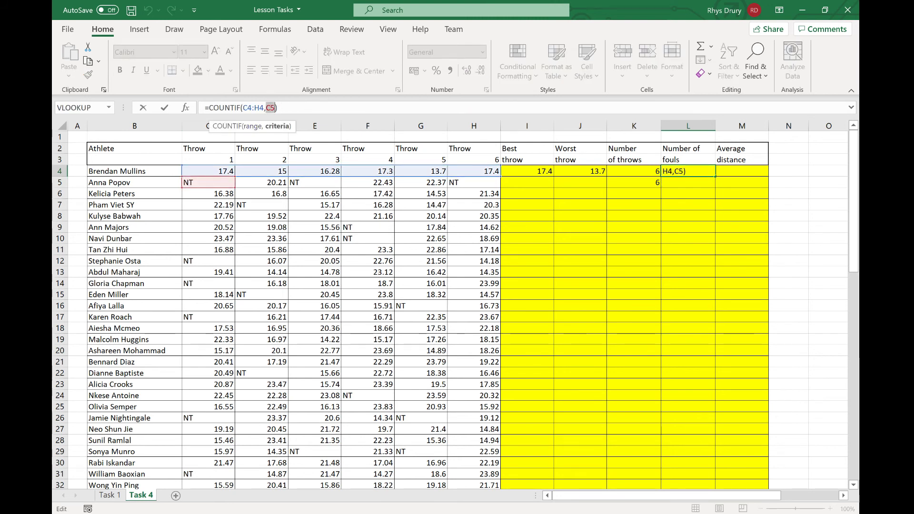
key("F4")
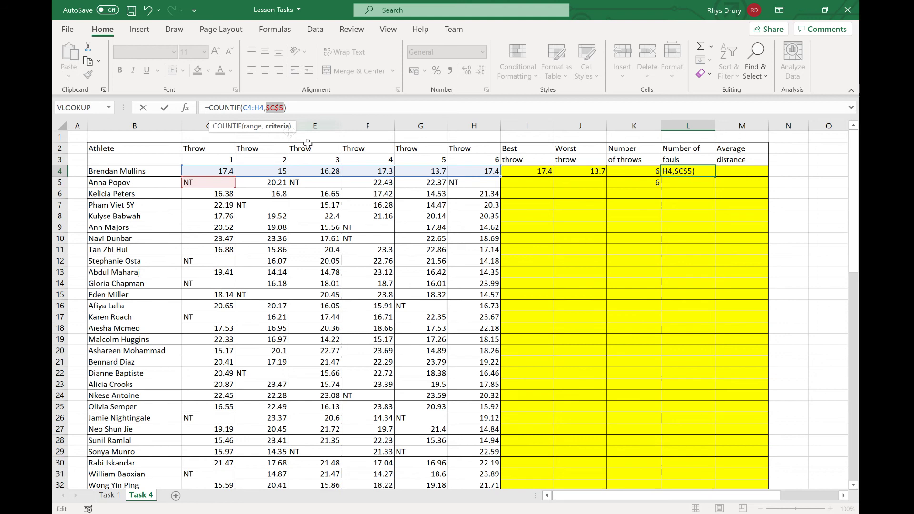
key("Return")
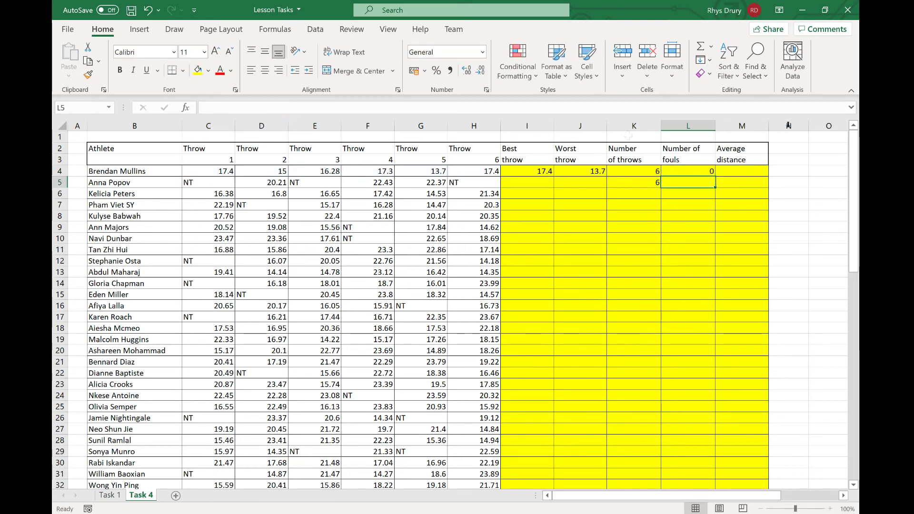
left_click(745, 171)
Enter =AVERAGE(C4:H4) in M4 and fill I4:M4 down to row 76 for every athlete.
type("=")
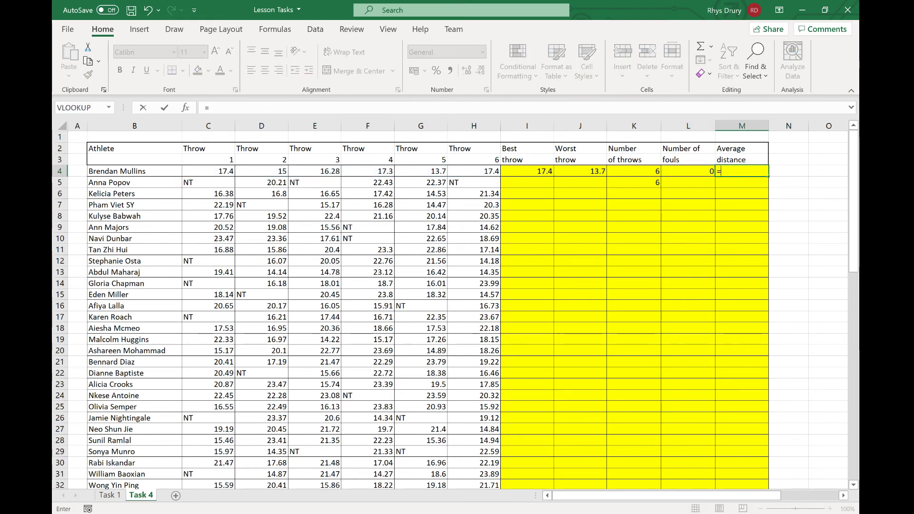
type("average(")
left_click_drag(202, 170, 547, 171)
key("Return")
left_click(749, 171)
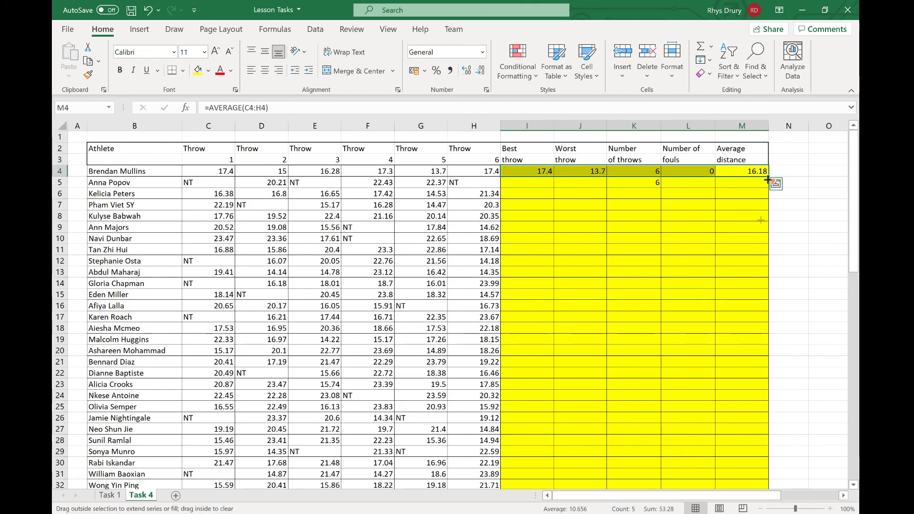
left_click_drag(767, 179, 732, 469)
scroll(718, 418, "up", 10)
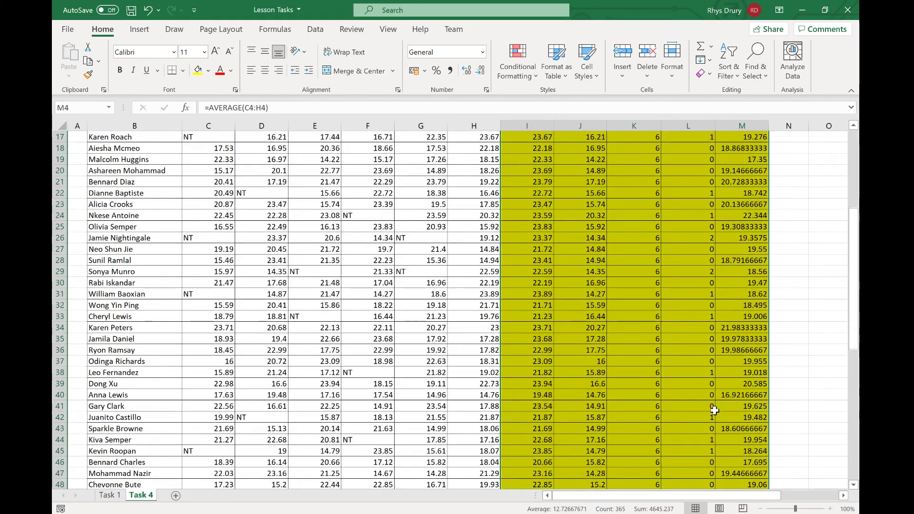
scroll(713, 411, "up", 5)
left_click(680, 328)
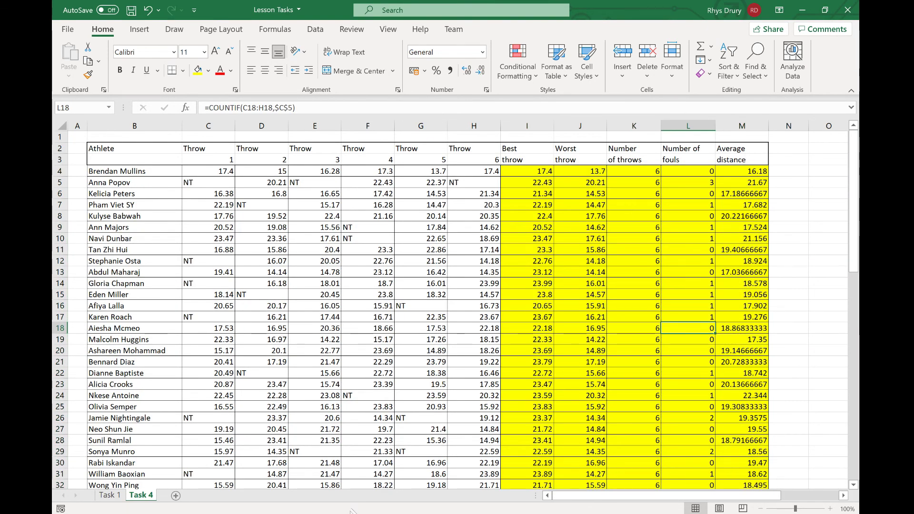
Show formulas on the Task 1 sheet and review the four count formulas.
left_click(109, 495)
key("ctrl+grave")
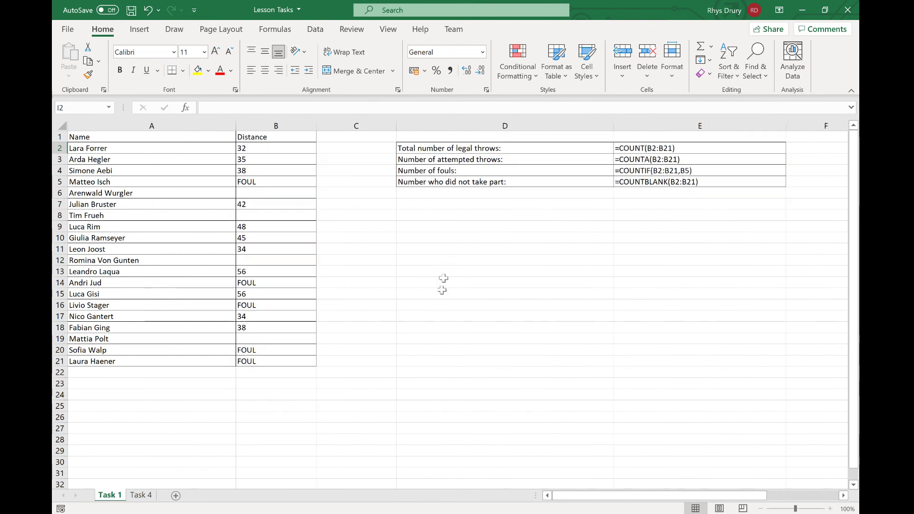
left_click(686, 148)
left_click(664, 159)
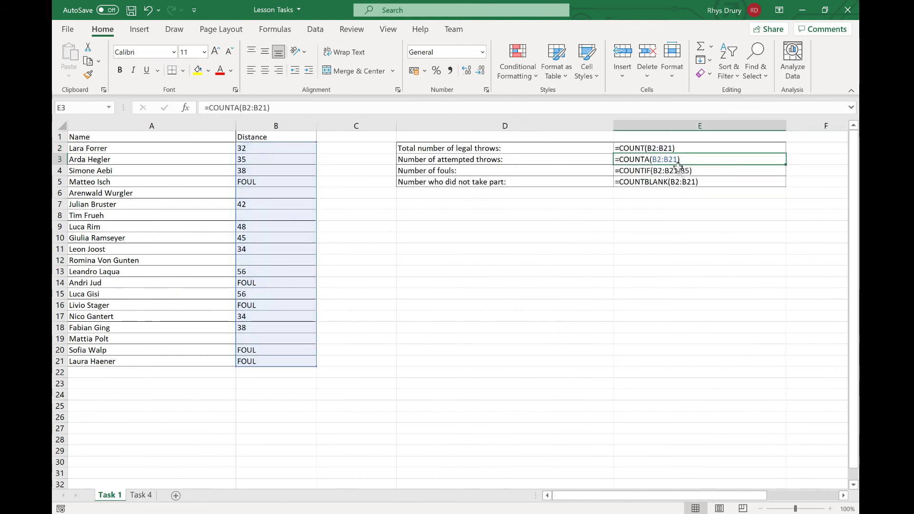
left_click(677, 171)
left_click(671, 186)
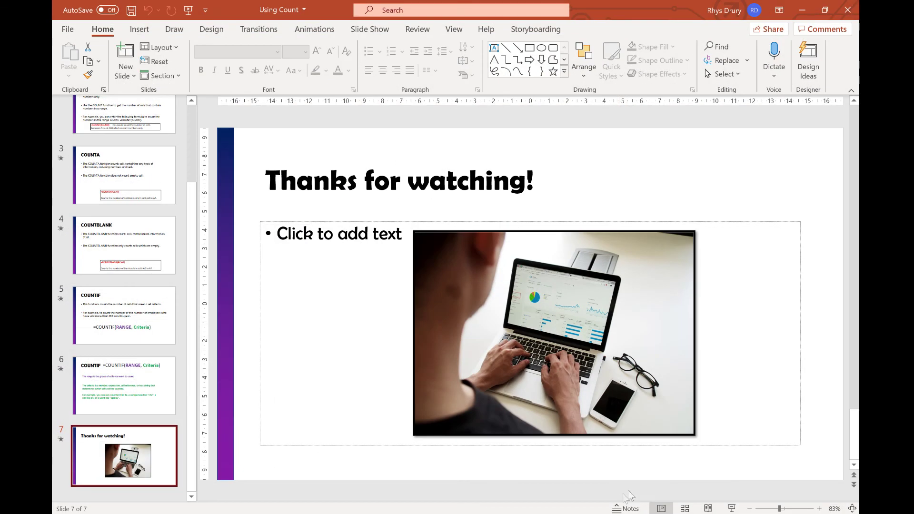
Present the closing 'Thanks for watching!' slide of the Using Count deck full screen.
left_click(735, 507)
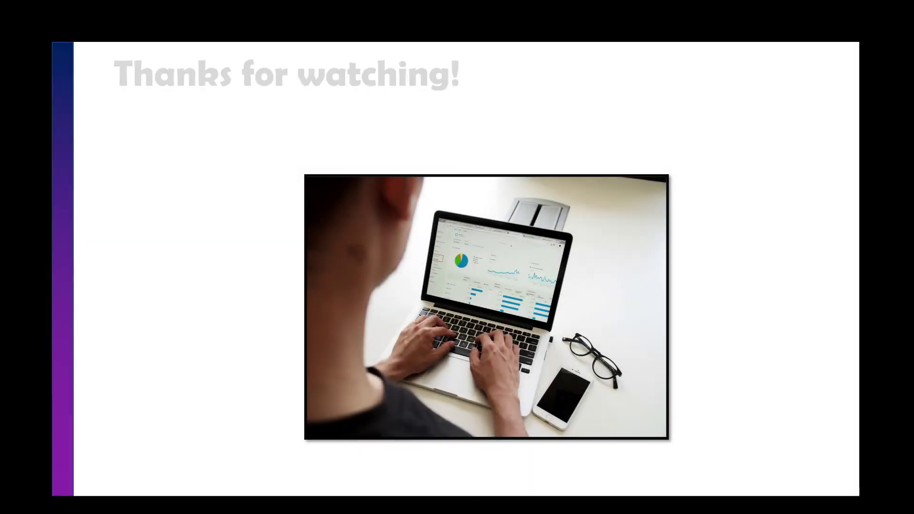